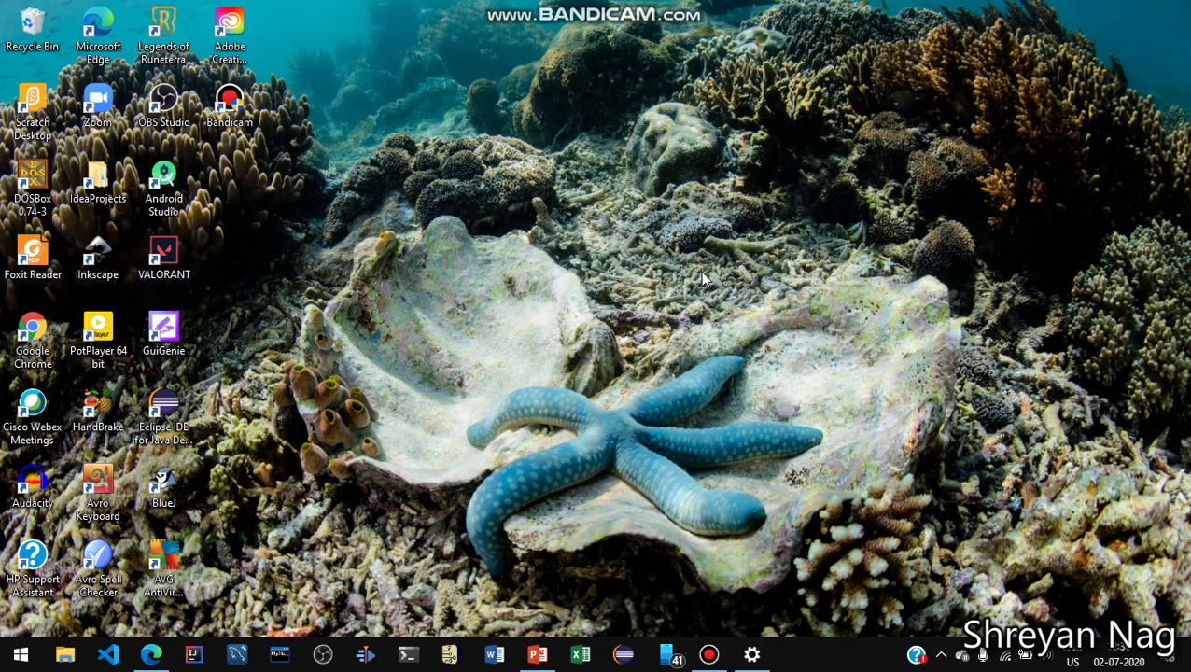
Launch Microsoft Word from the taskbar
left_click(493, 654)
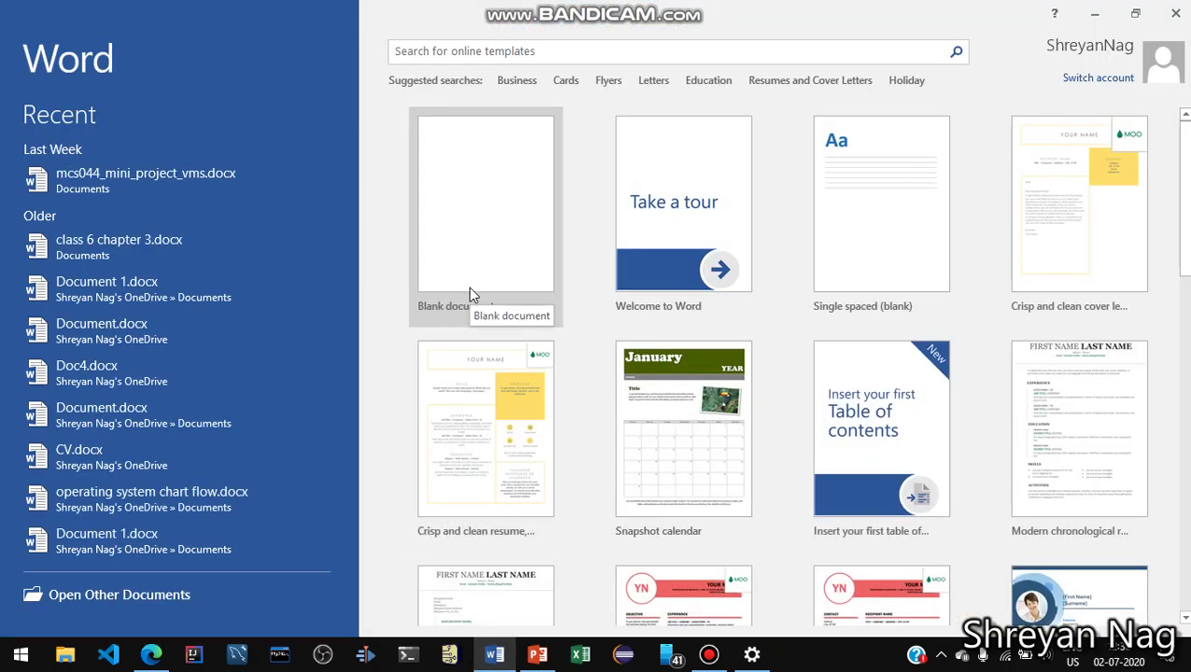
Create a blank document and open the Start Mail Merge options on the Mailings tab
left_click(469, 290)
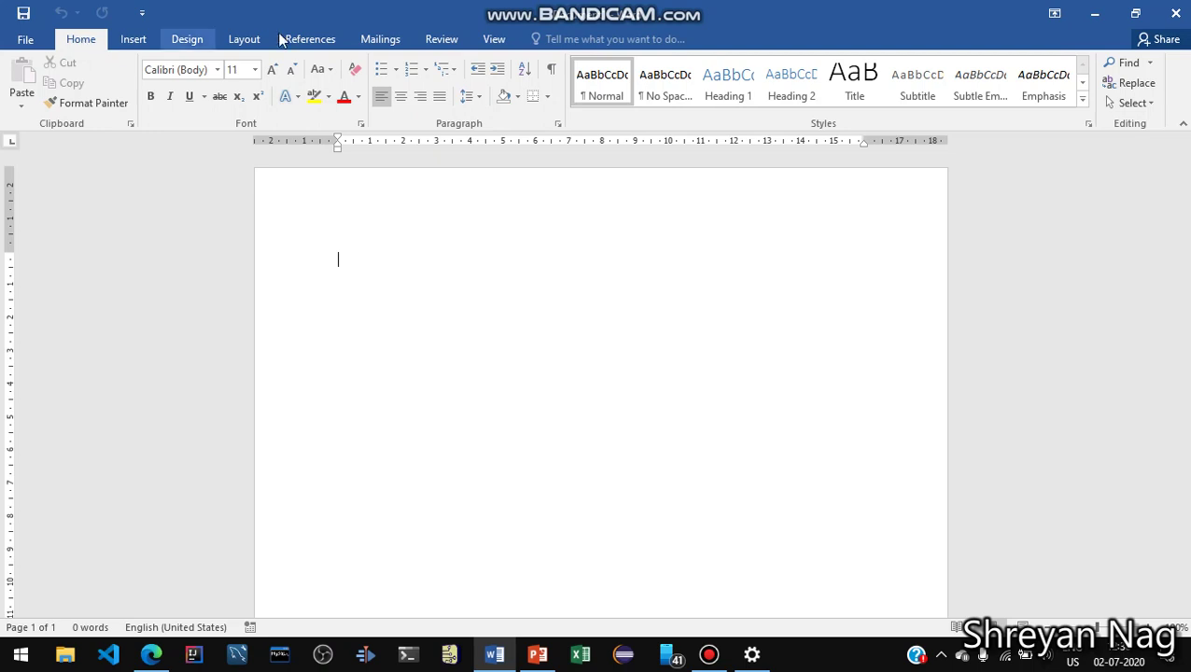
left_click(368, 40)
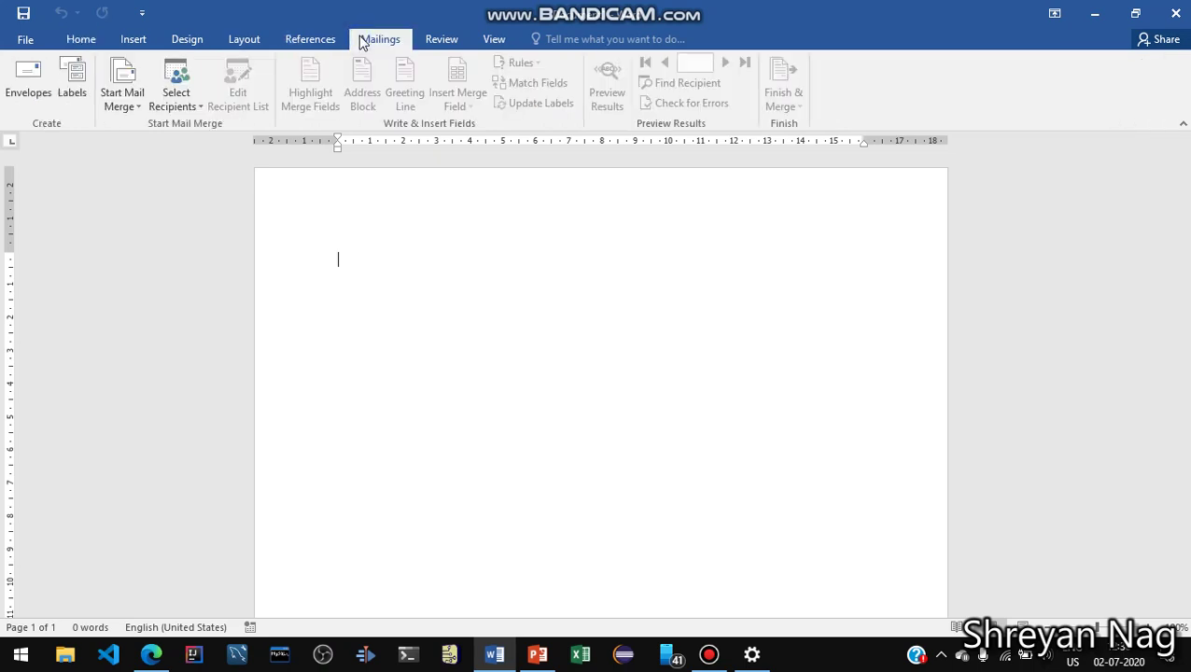
left_click(116, 82)
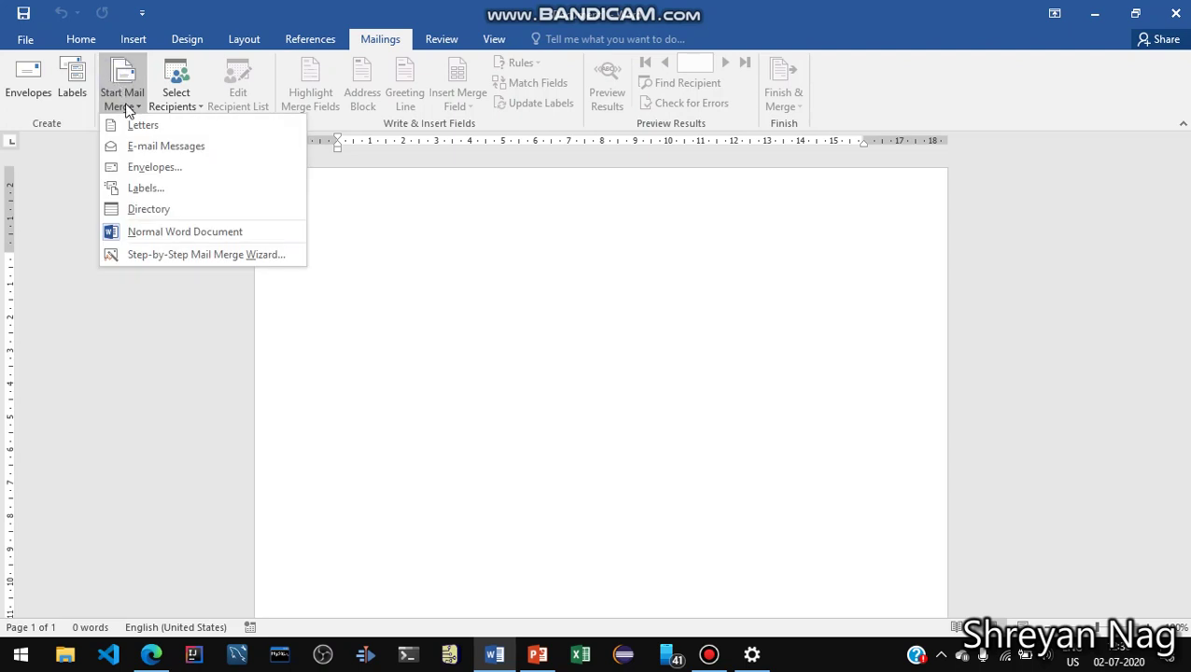
Run the Step-by-Step Mail Merge Wizard with Letters and the current document, choosing Type a new list
left_click(201, 254)
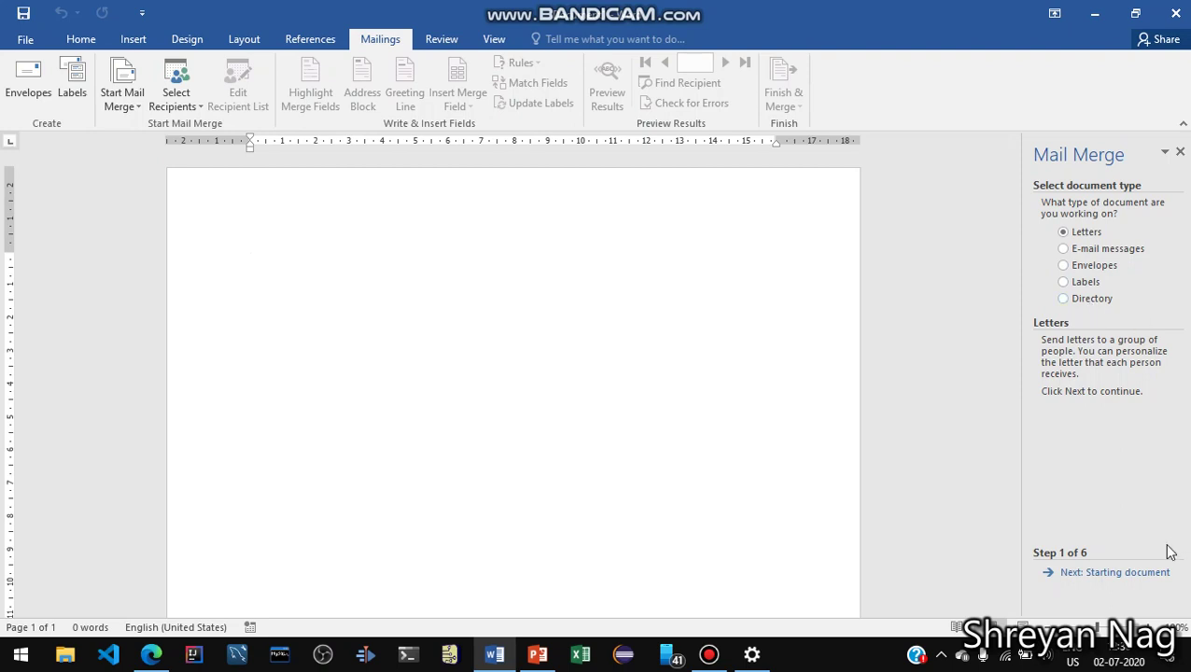
left_click(1123, 579)
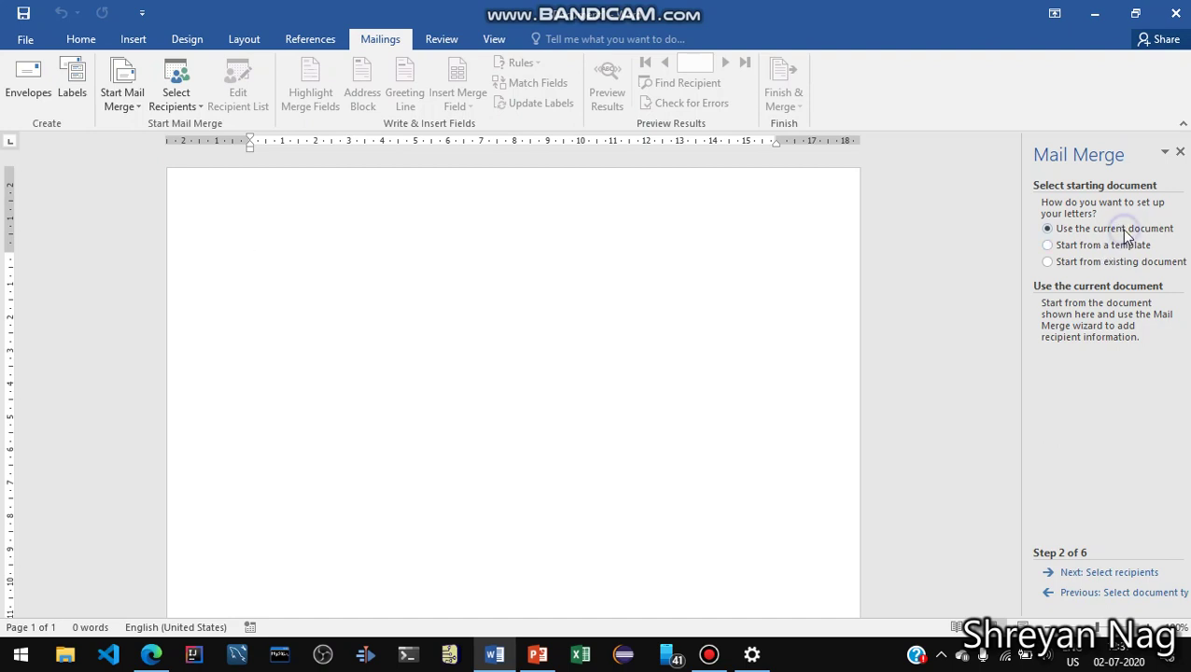
left_click(1109, 574)
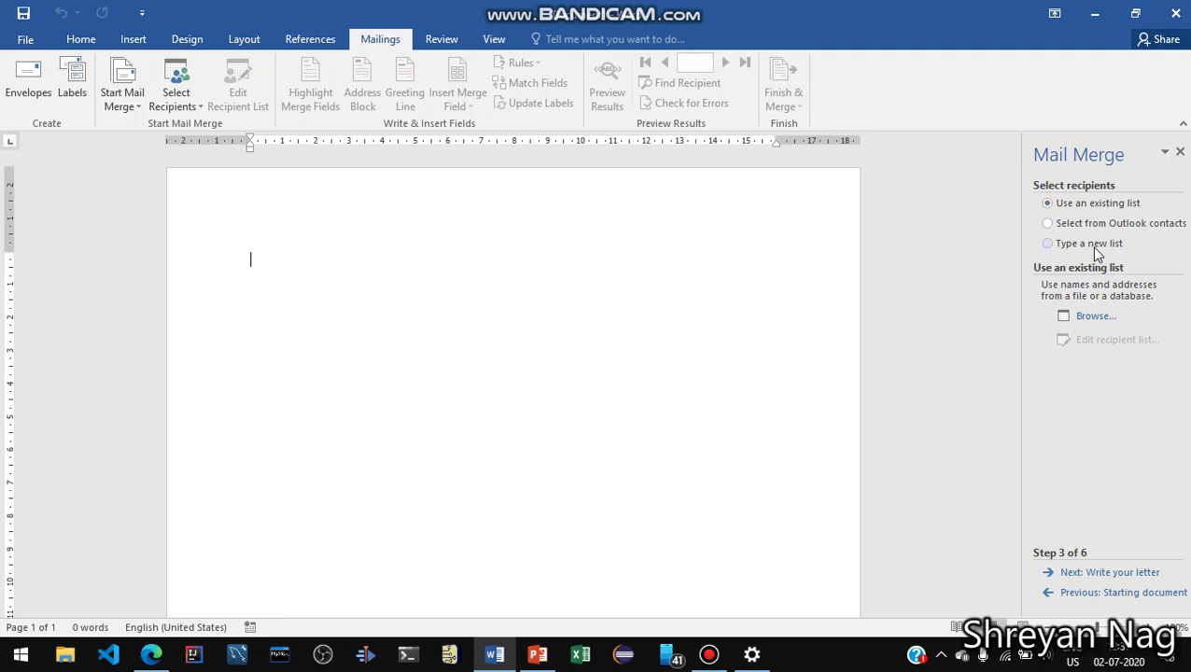
left_click(1094, 245)
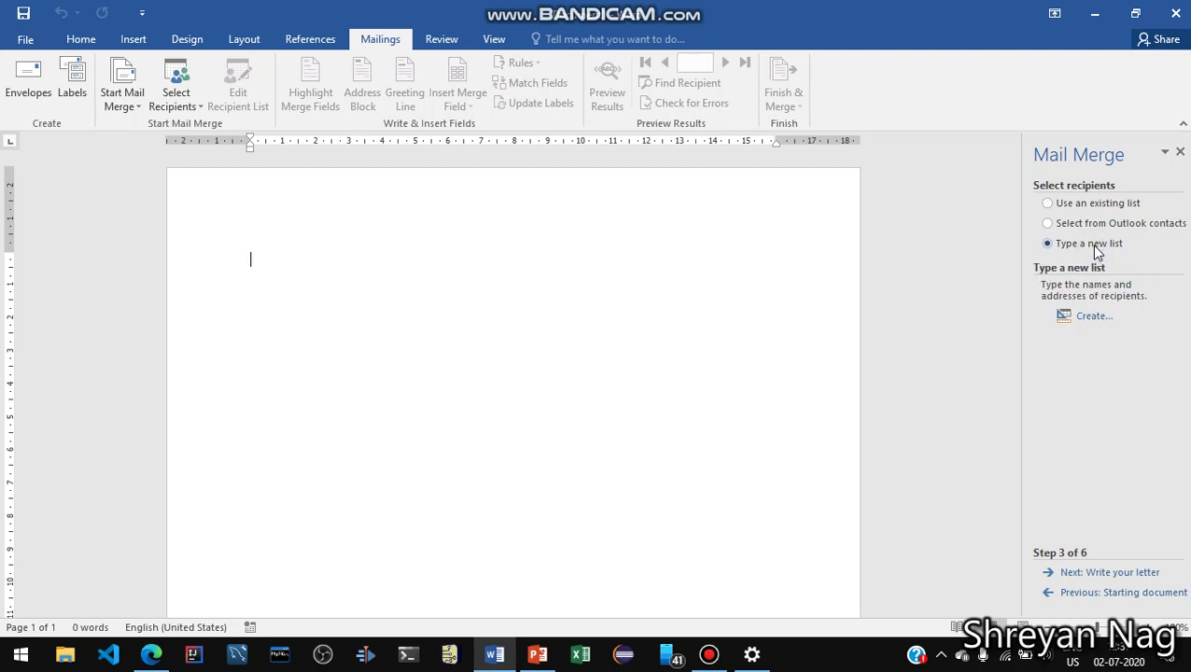
Create a new address list and enter the first recipient's title Mr, first and last name
left_click(1090, 318)
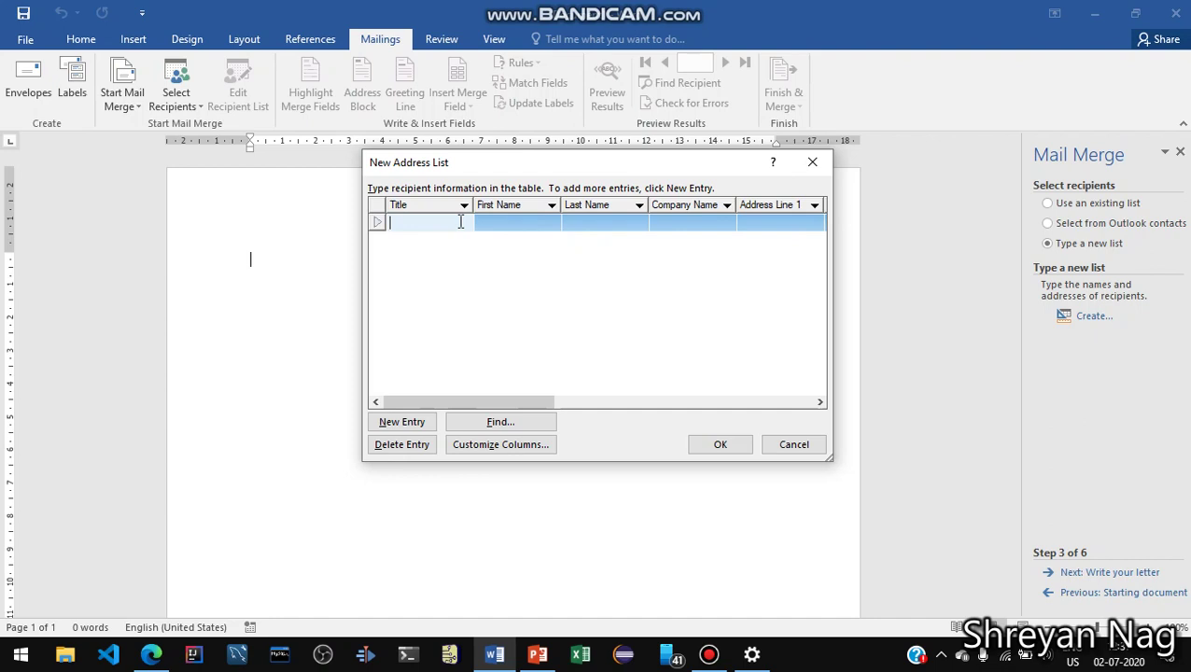
type("Mr")
key("Tab")
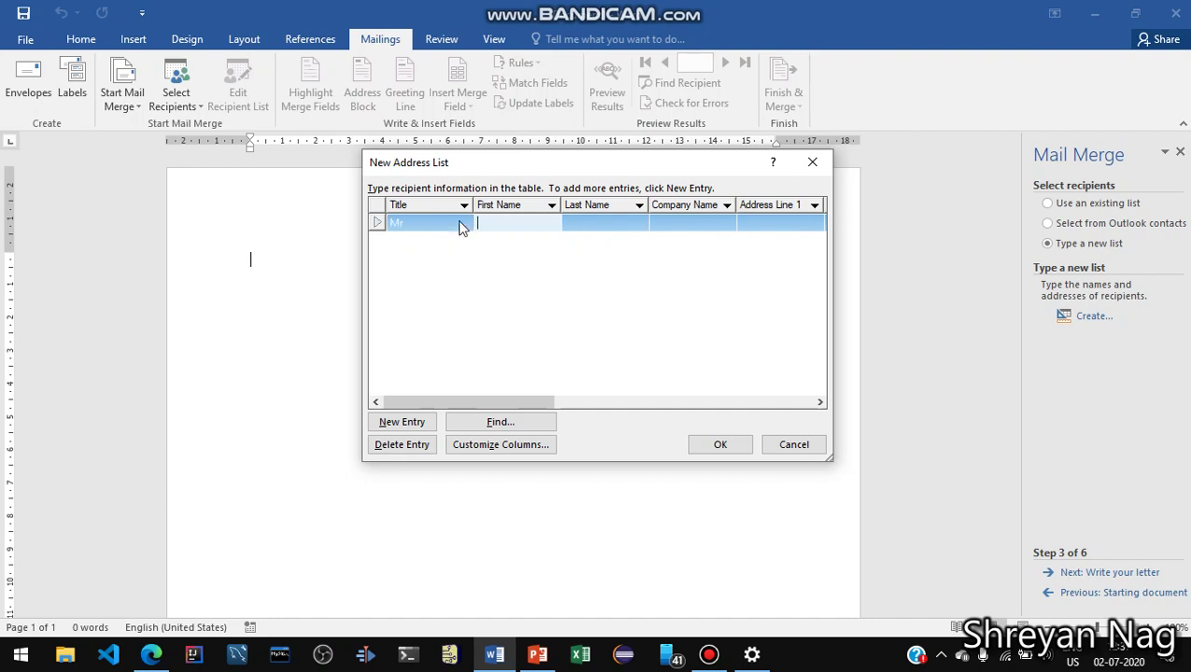
key("Tab")
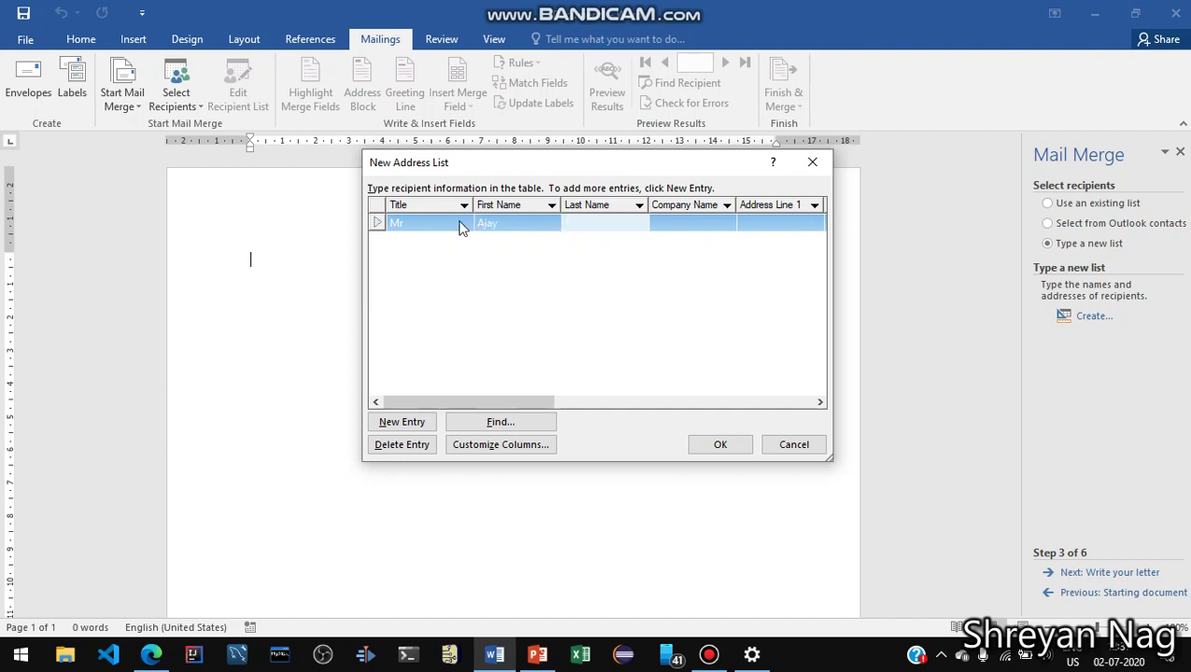
Enter company TCS and the street address for the first recipient
key("Tab")
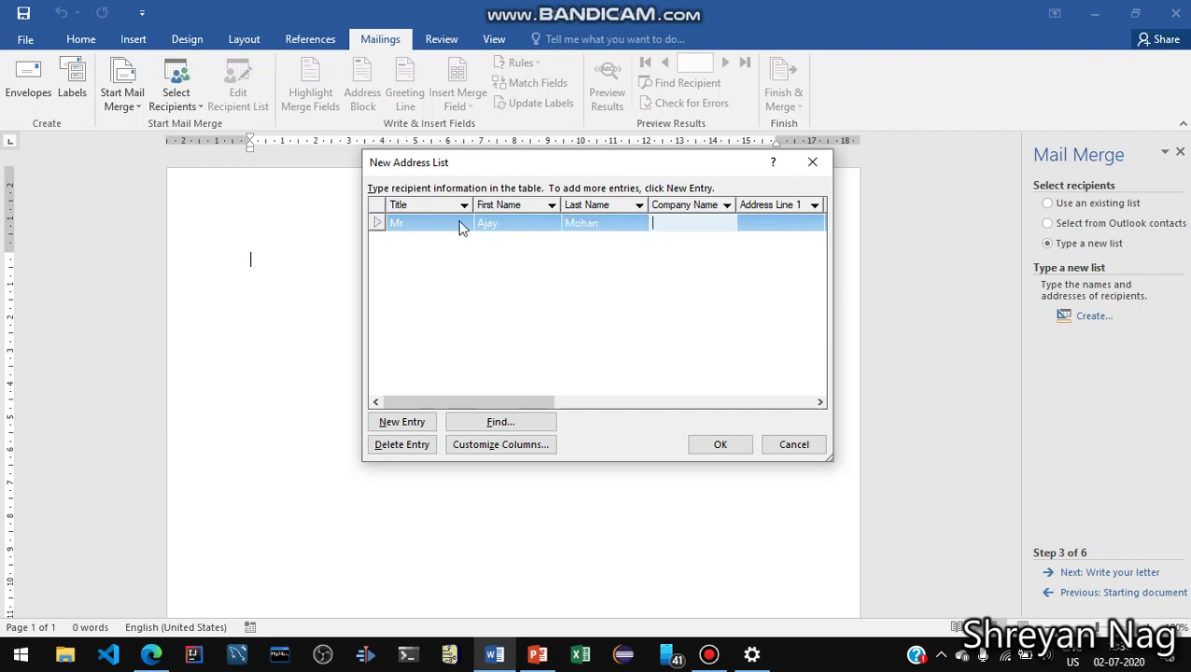
type("TCS")
key("Tab")
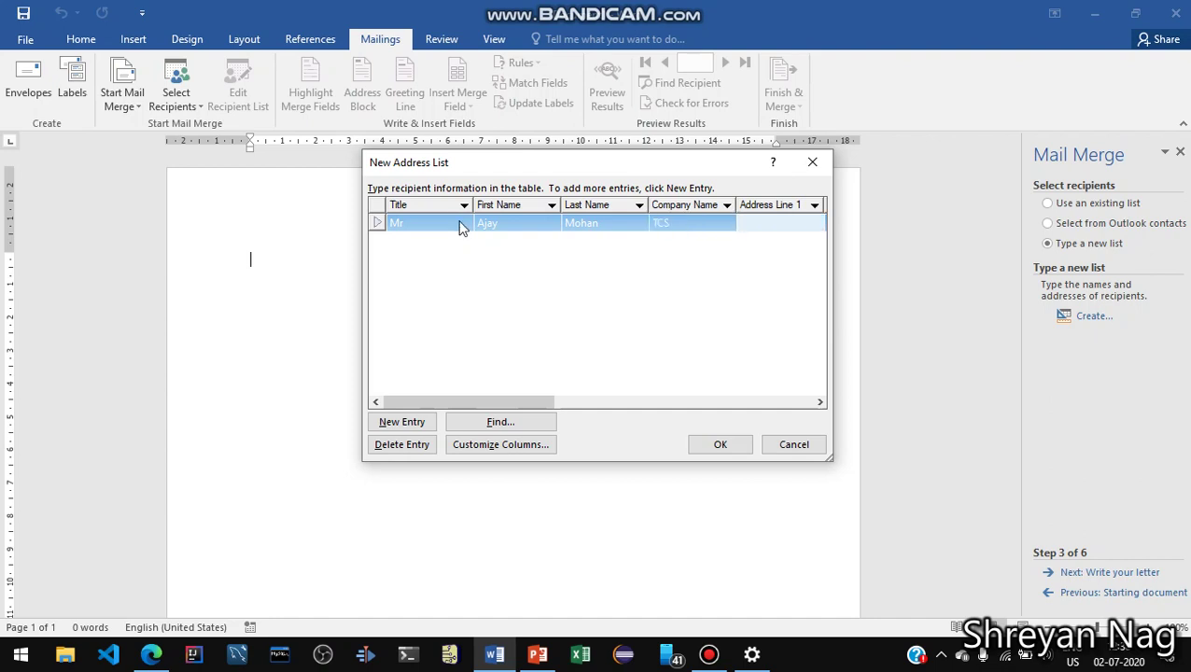
Add a second recipient with title Dr, first and last name, company NRS and street address
left_click(391, 425)
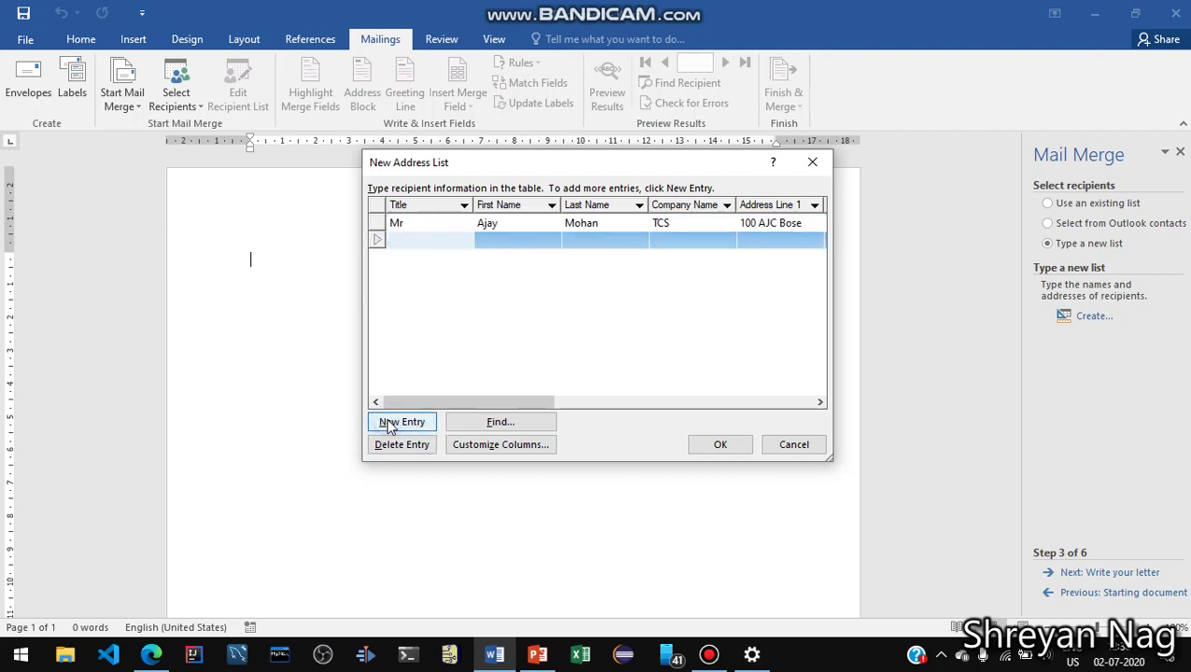
type("Dr")
key("Tab")
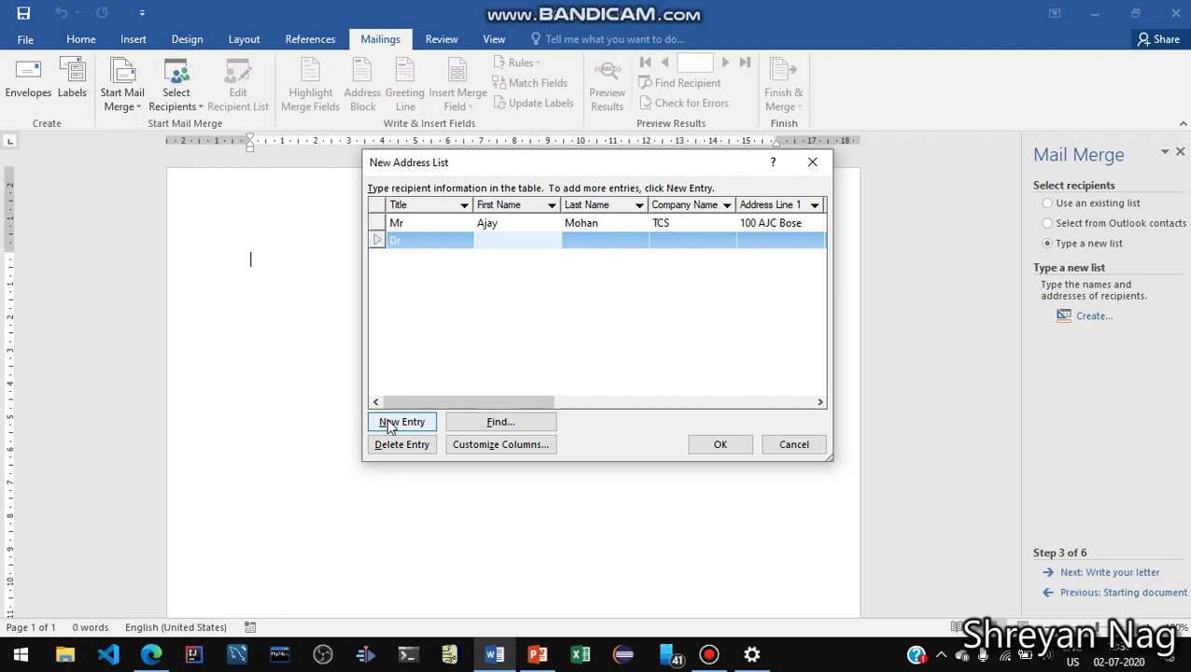
key("Tab")
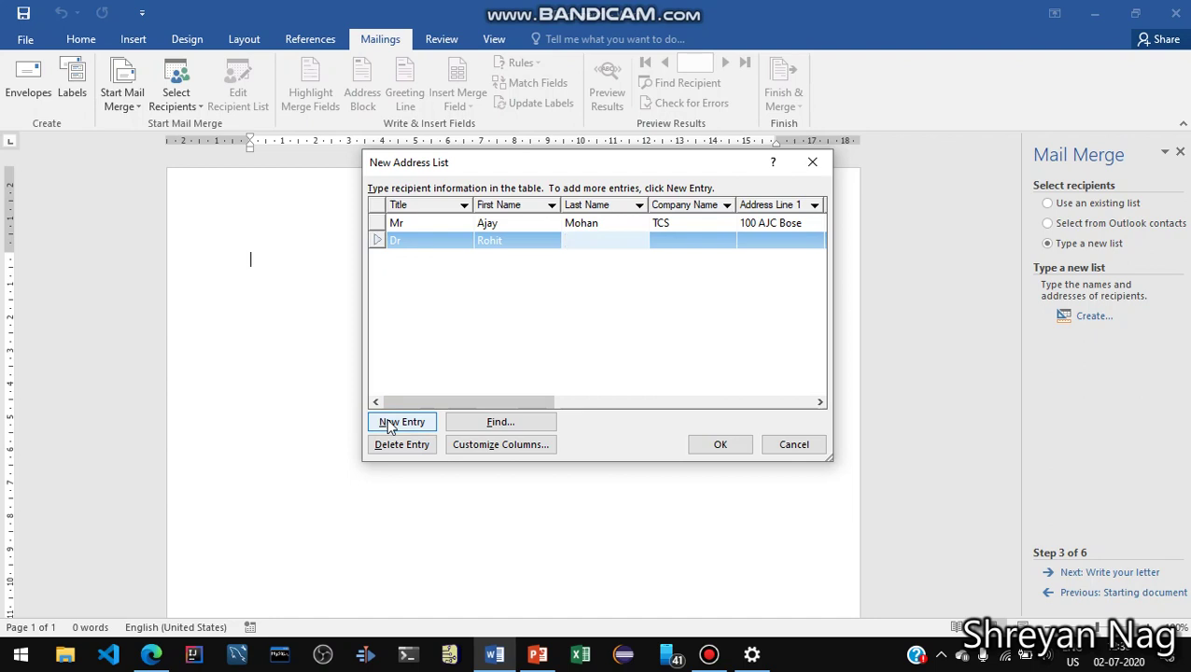
key("Tab")
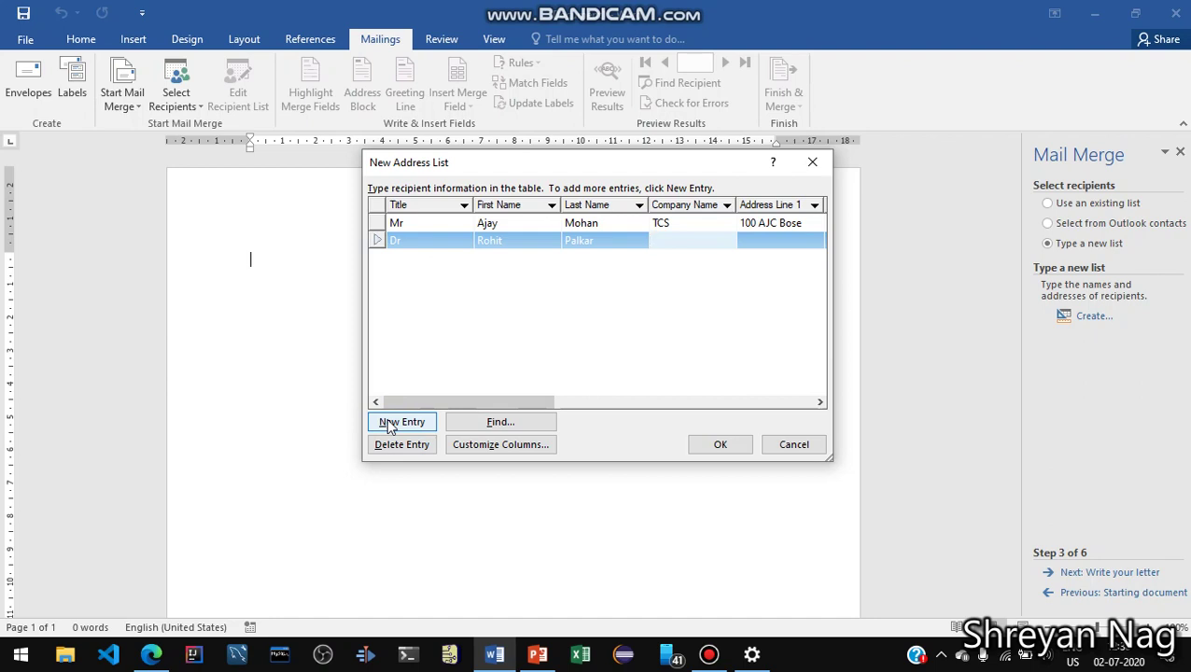
type("NRS")
key("Tab")
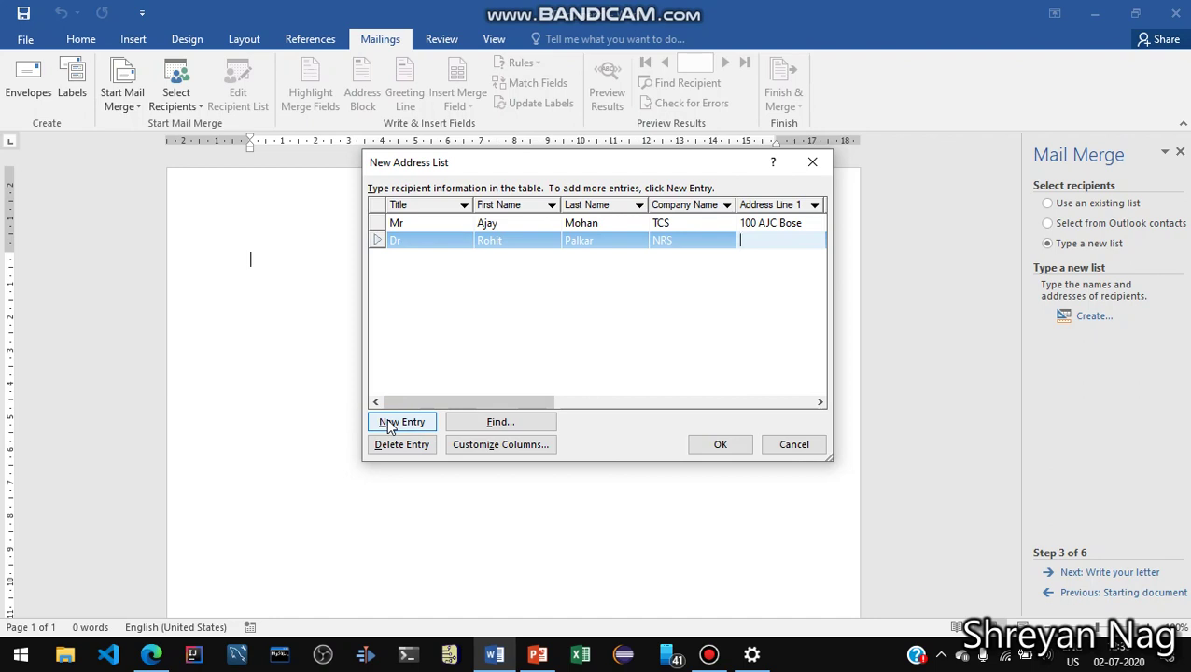
Add a third recipient with title Mrs, first and last name, company CTS and street address
left_click(388, 427)
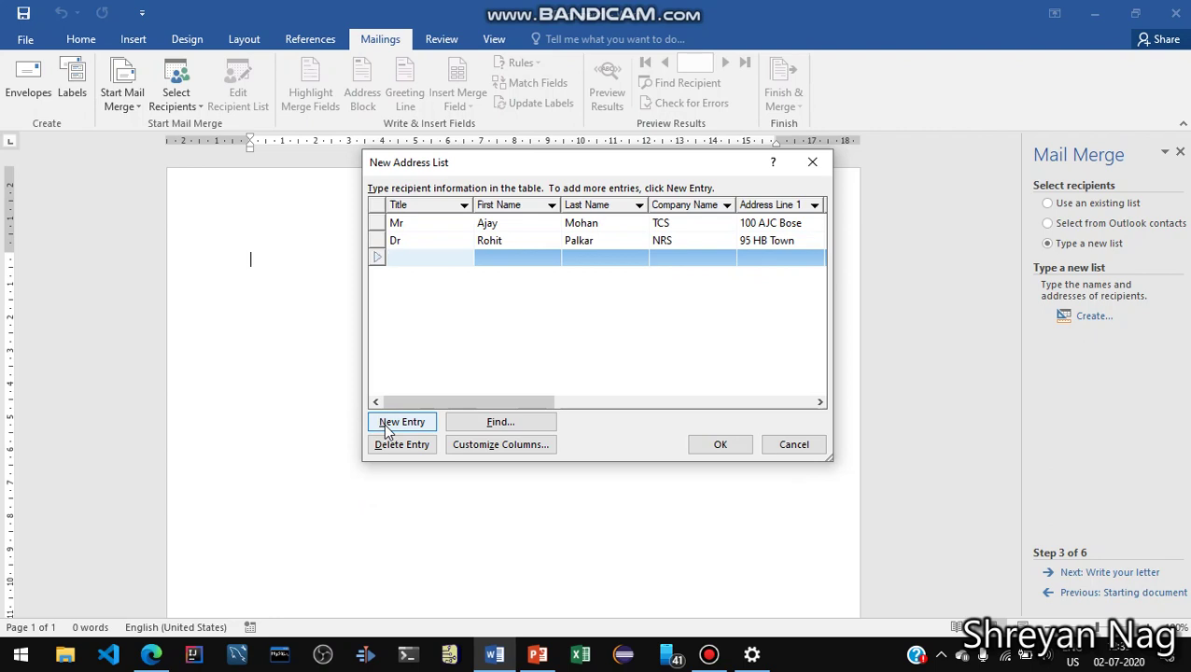
type("Mrs")
key("Tab")
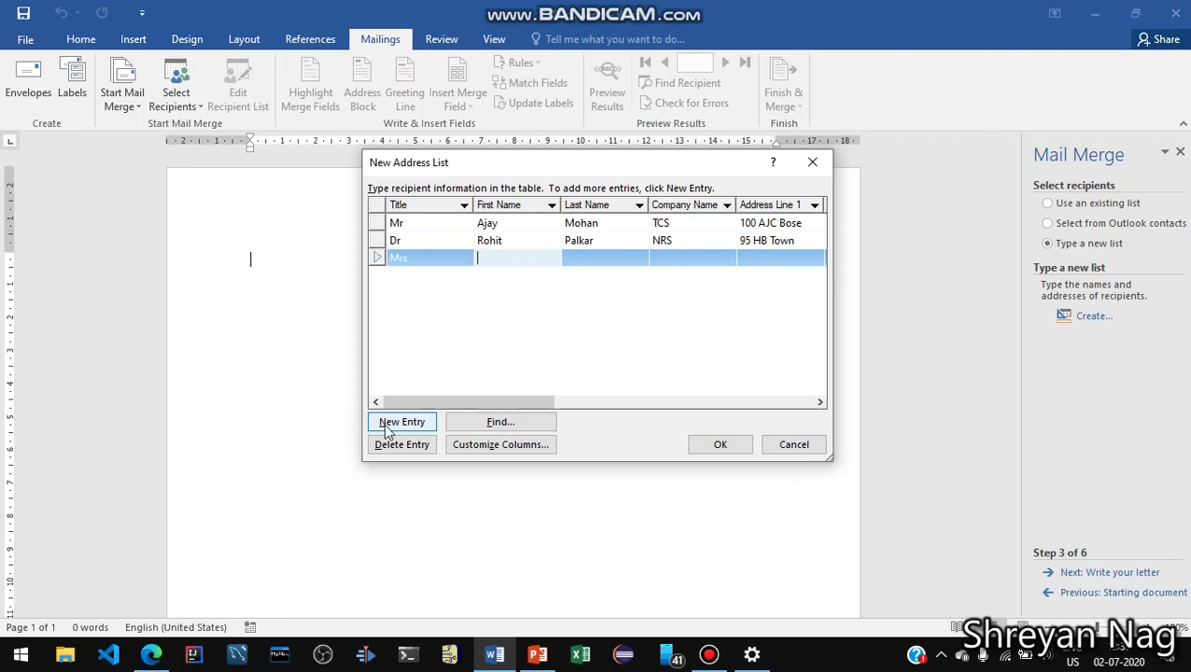
key("Tab")
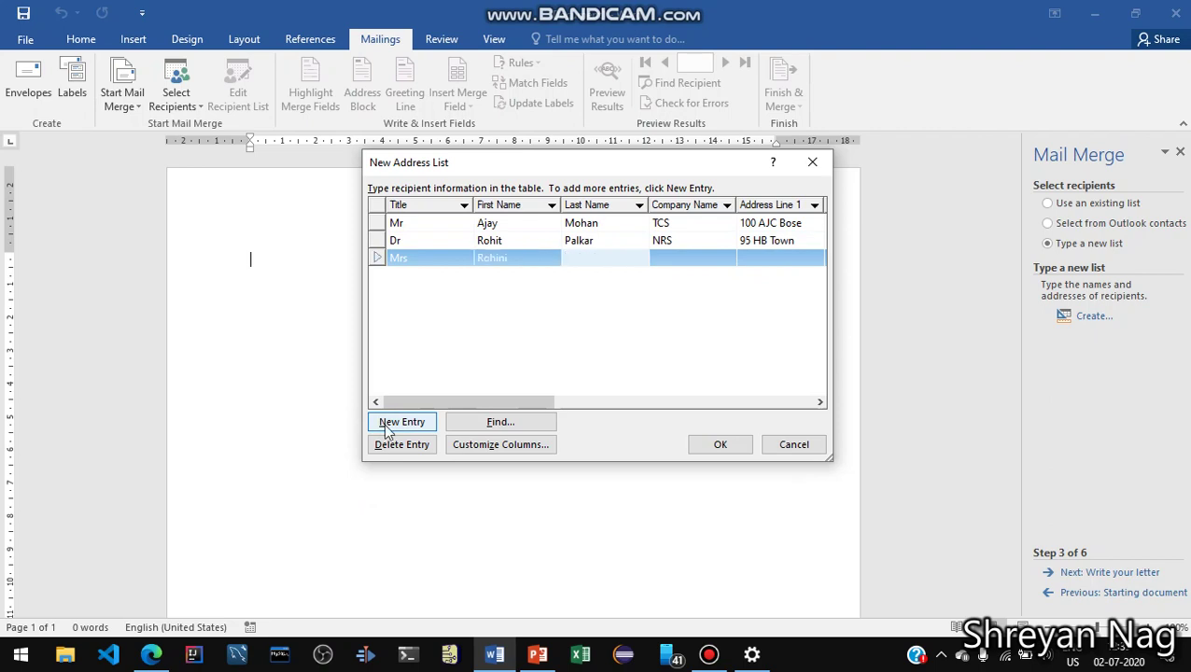
key("Tab")
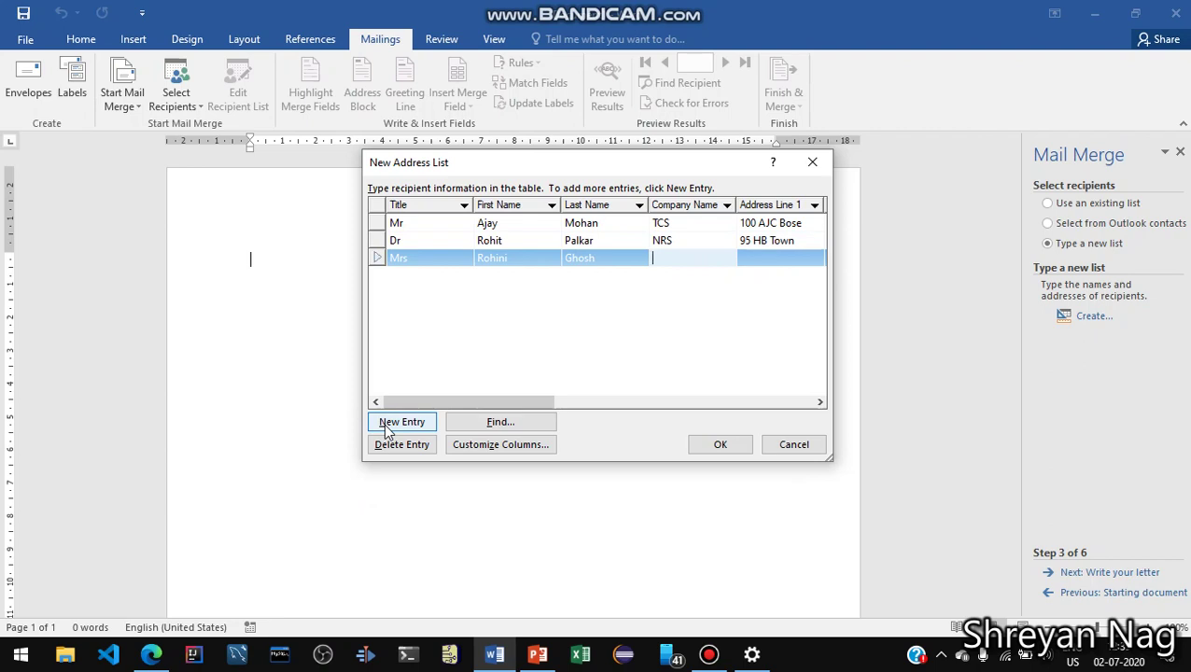
type("CTS")
left_click(777, 256)
type("10")
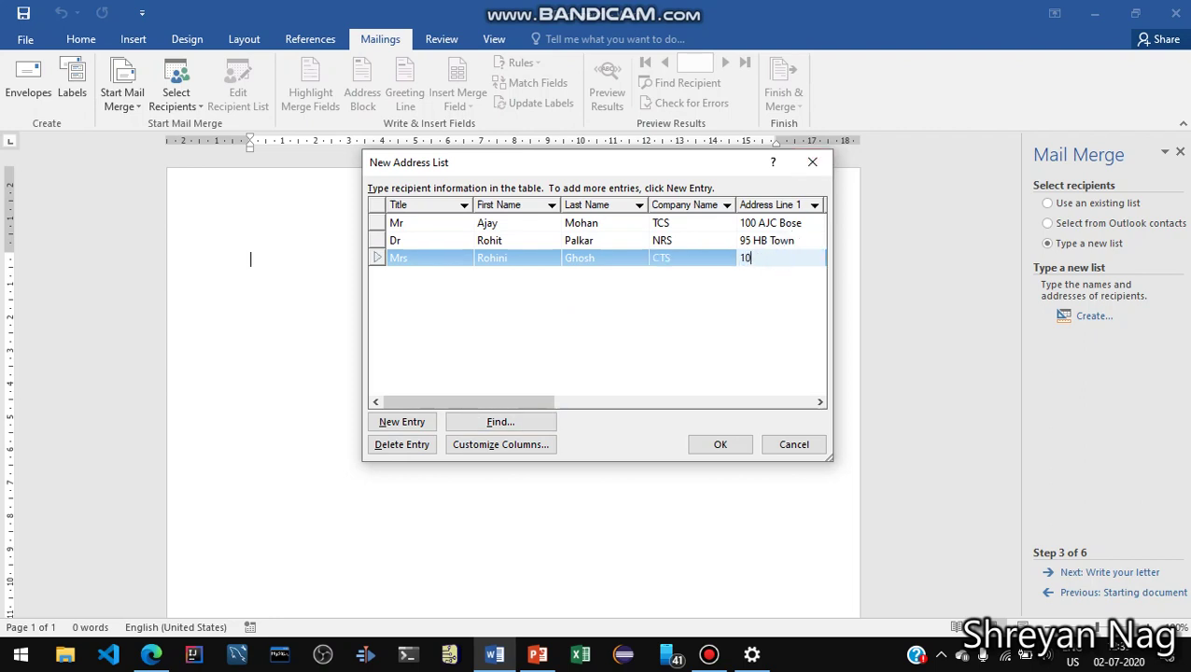
key("BackSpace")
type("\\")
key("BackSpace")
Close the address list and save it as sampleAddress
left_click(724, 446)
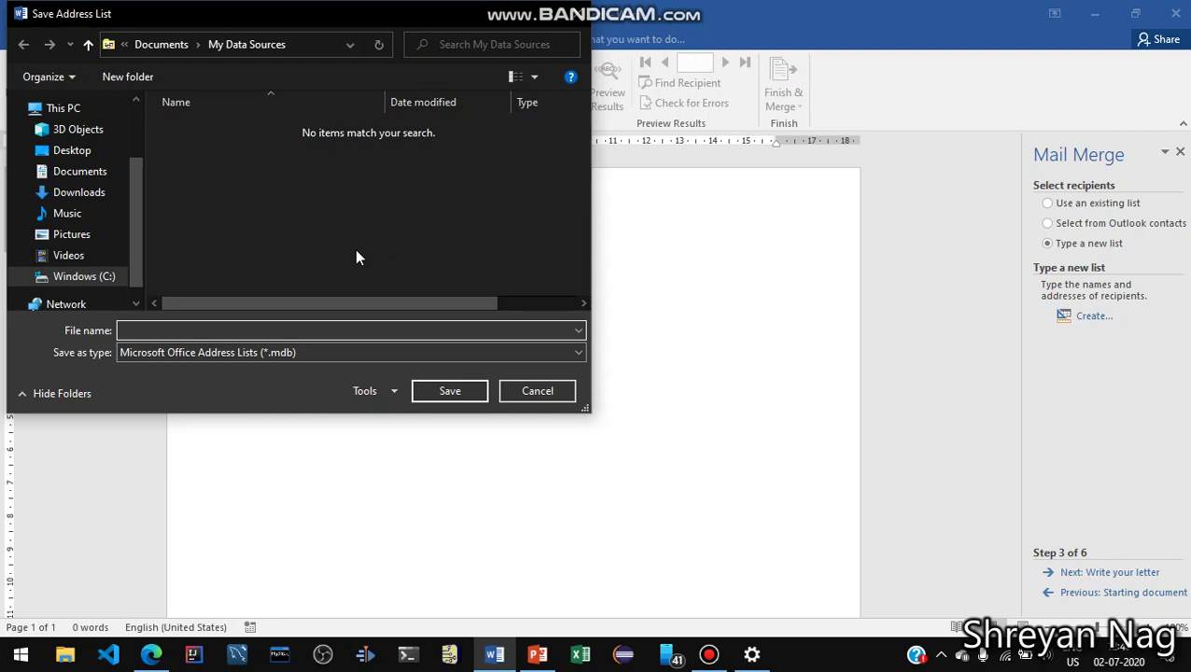
type("sampleAddress")
key("Return")
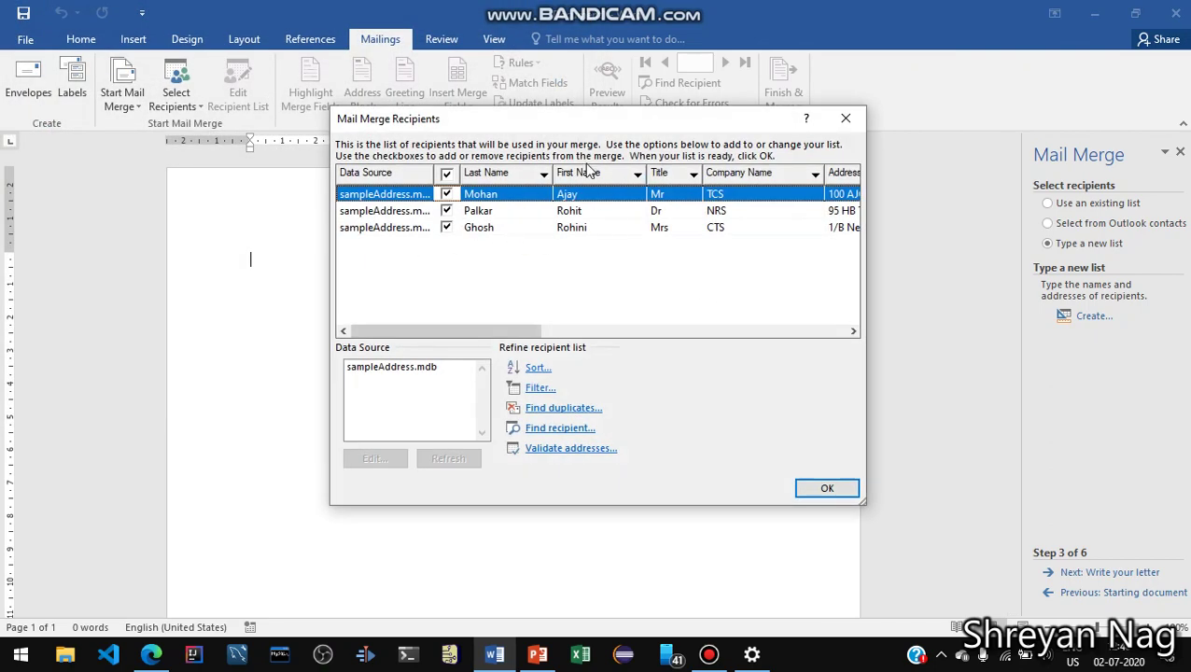
Accept the three recipients and advance the wizard to Write your letter
left_click(837, 489)
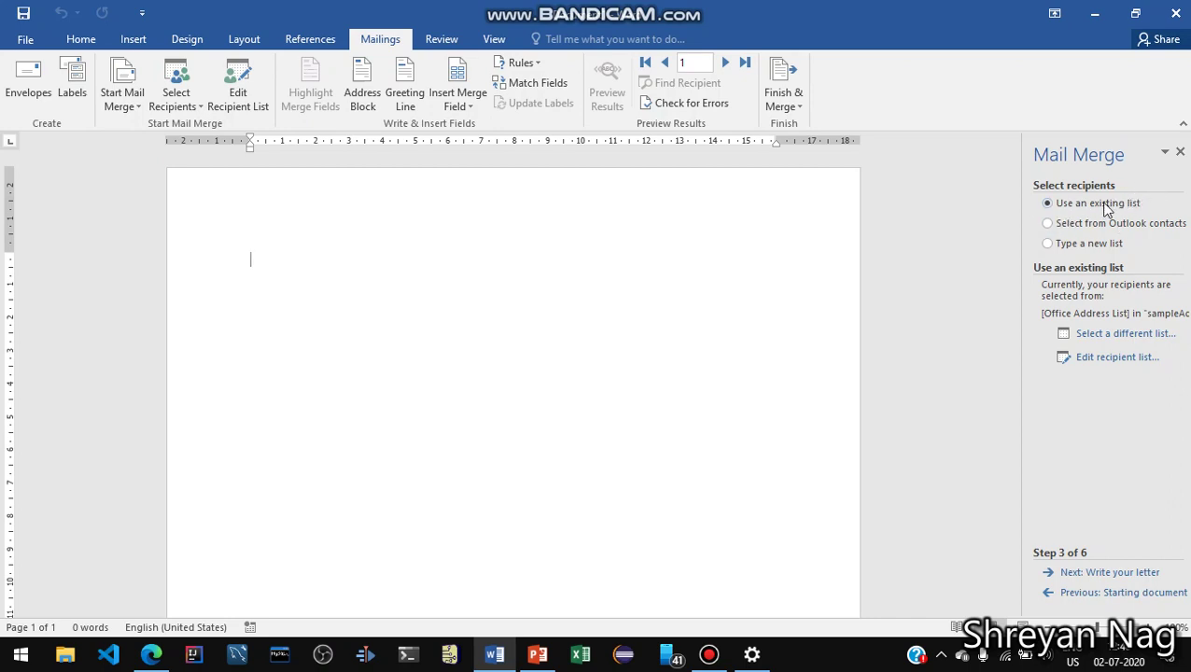
left_click(1131, 573)
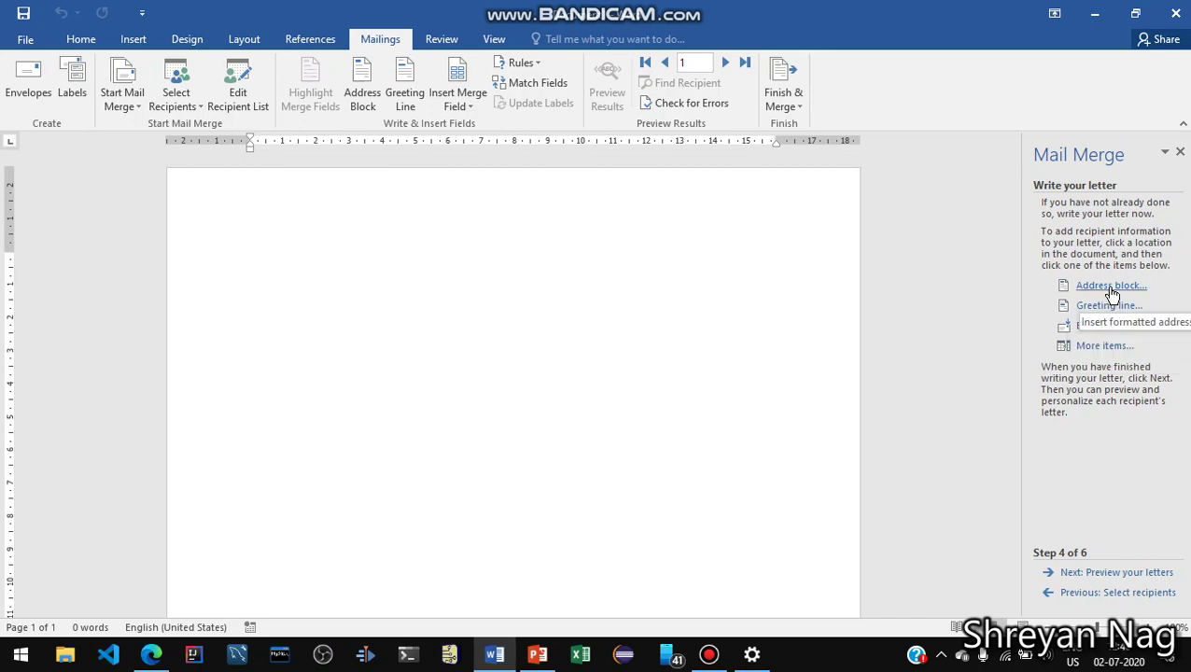
Insert an address block in the 'Mr. Joshua Randall Jr.' format and add blank lines below it
left_click(1111, 291)
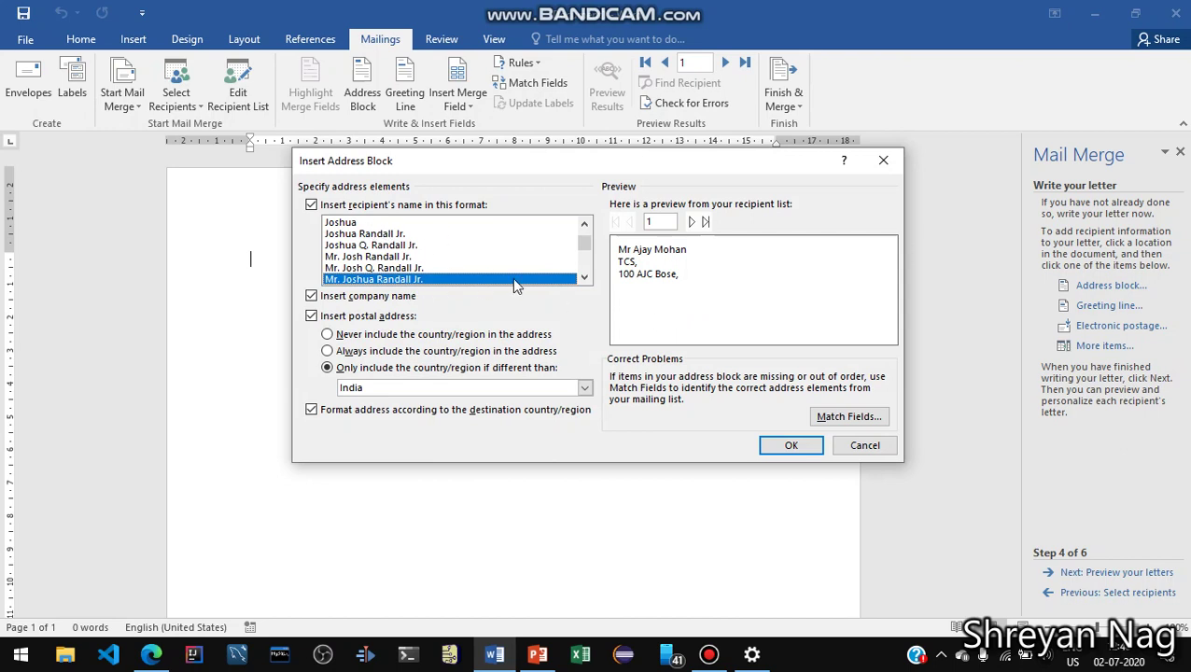
left_click(399, 236)
left_click(387, 245)
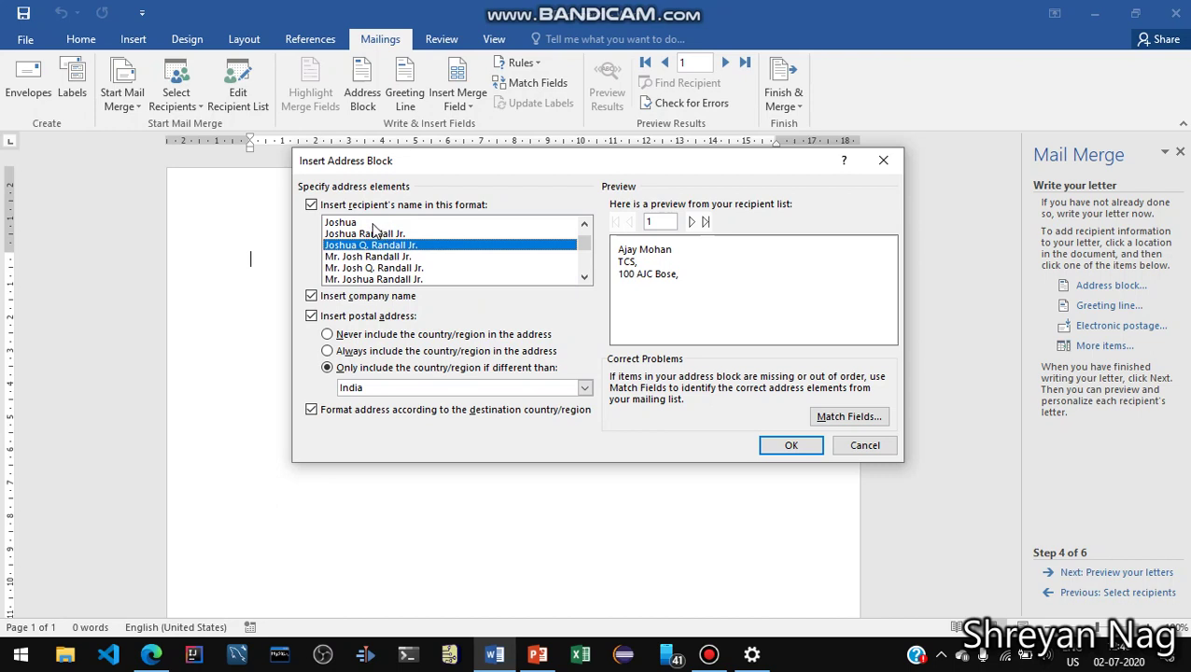
left_click(375, 224)
left_click(377, 234)
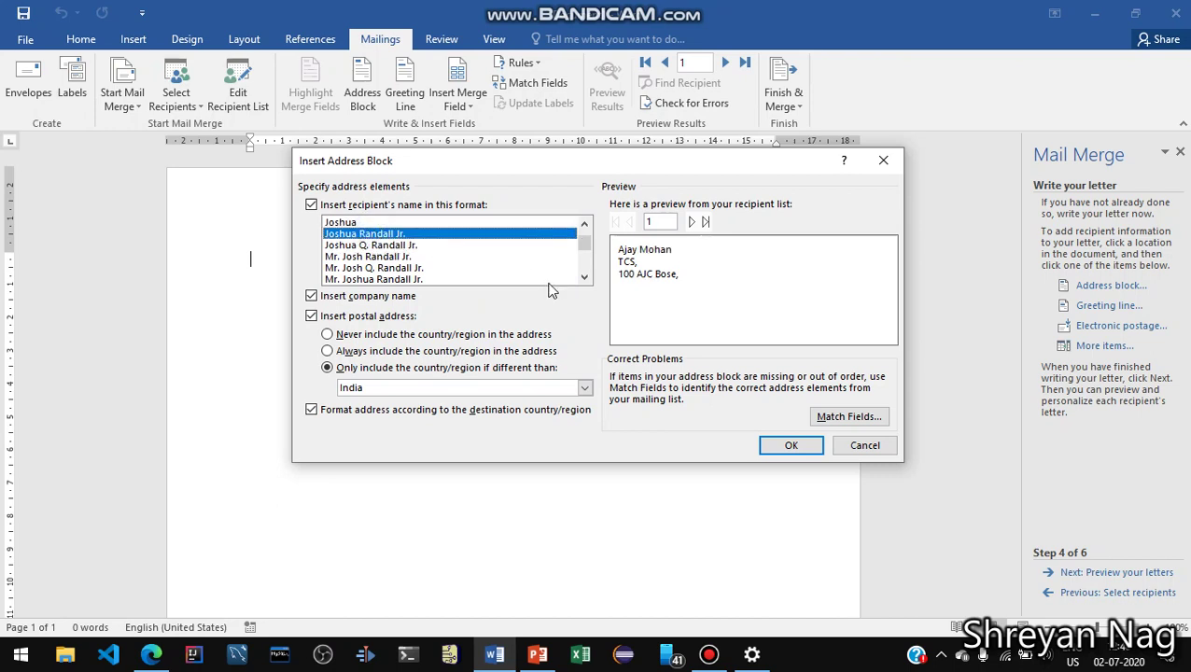
left_click(450, 280)
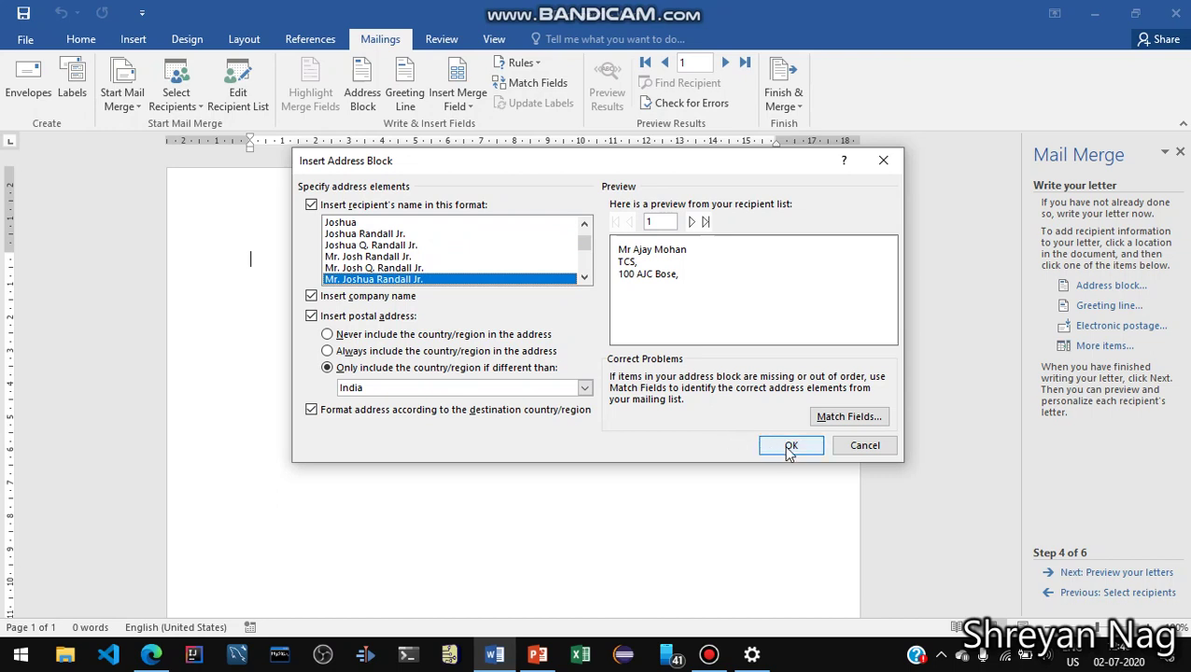
left_click(790, 448)
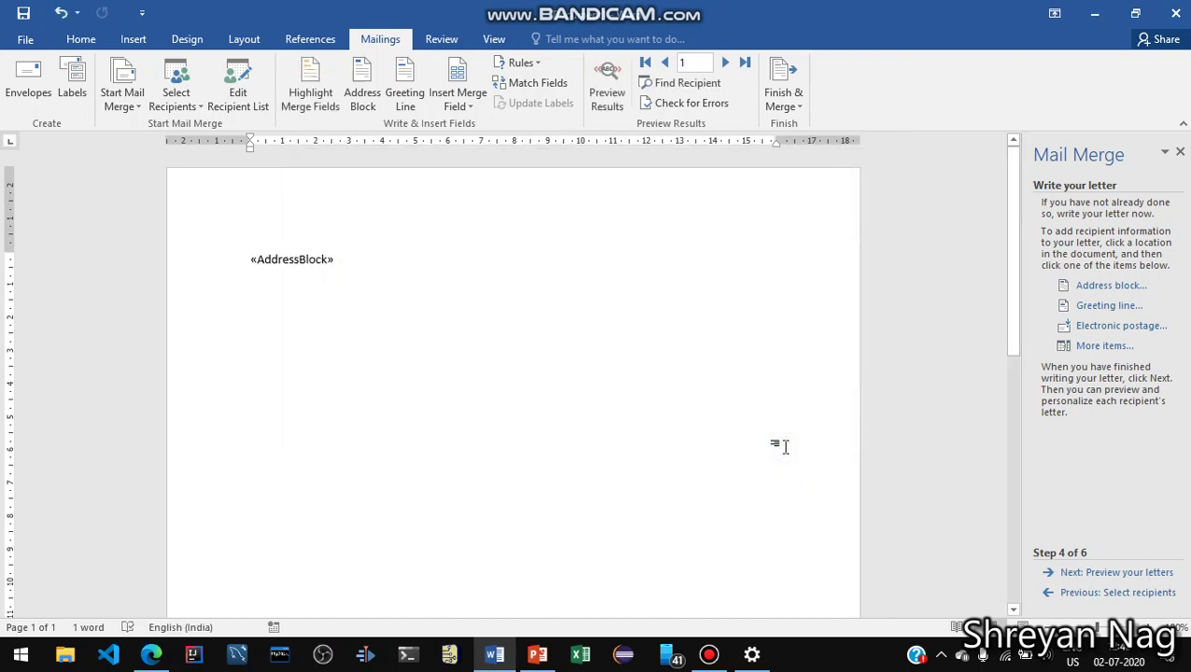
key("Return")
key("Return")
key("Return")
Insert a greeting line with the 'Dear' salutation below the address block
left_click(1107, 306)
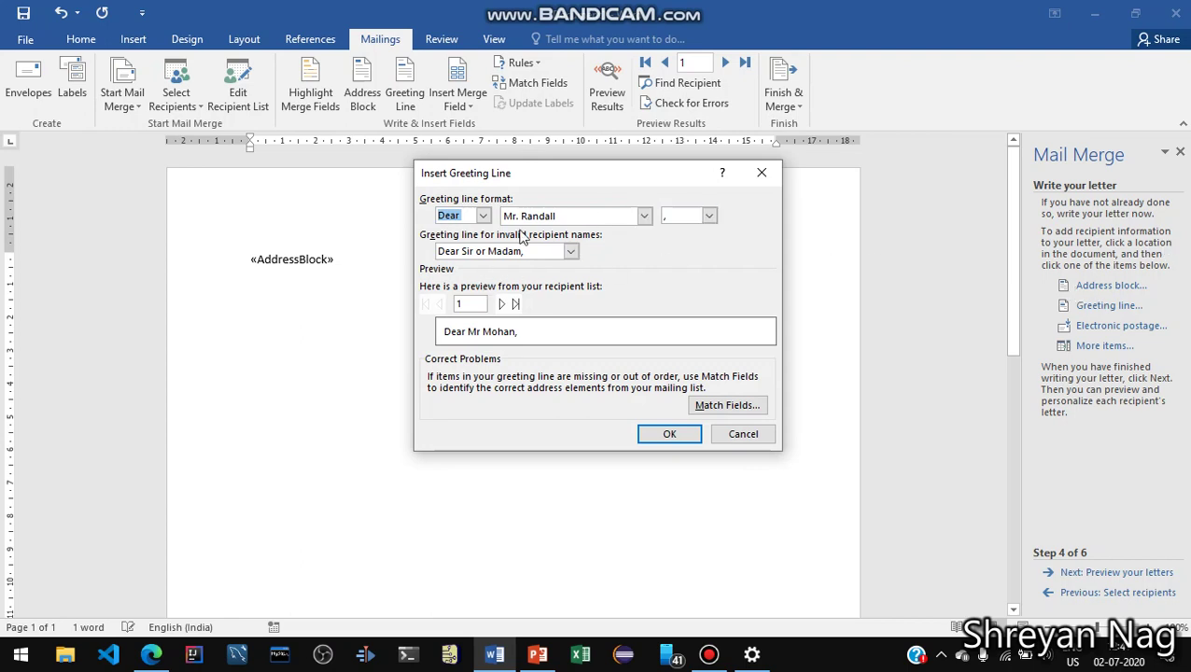
left_click(483, 215)
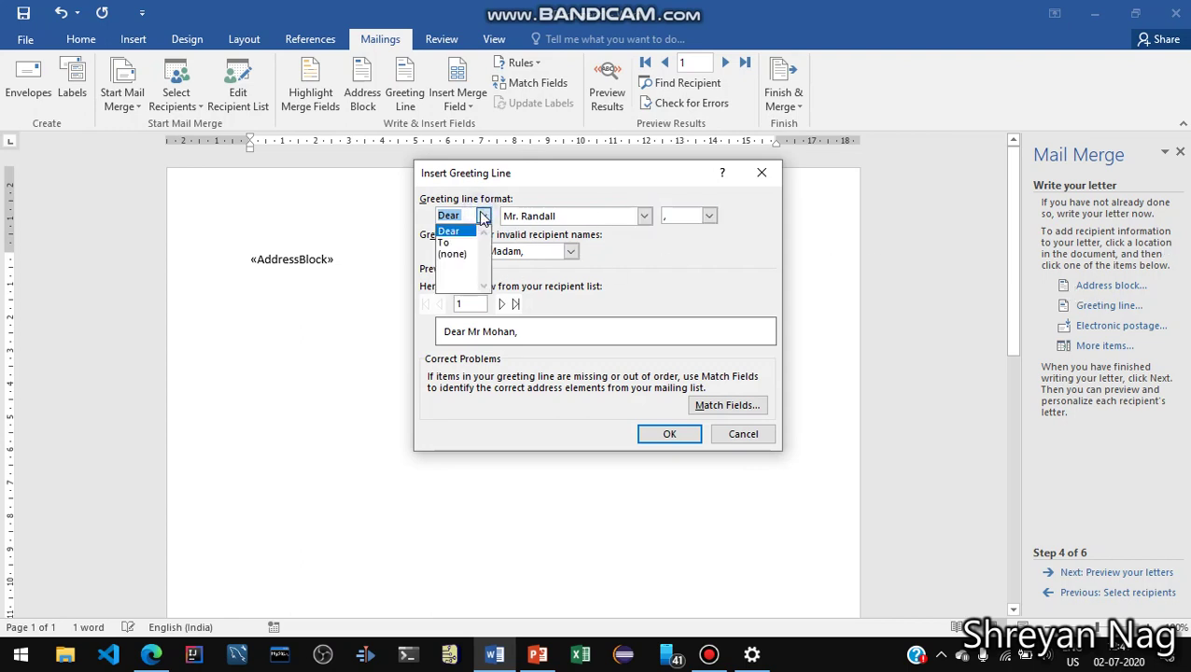
left_click(465, 243)
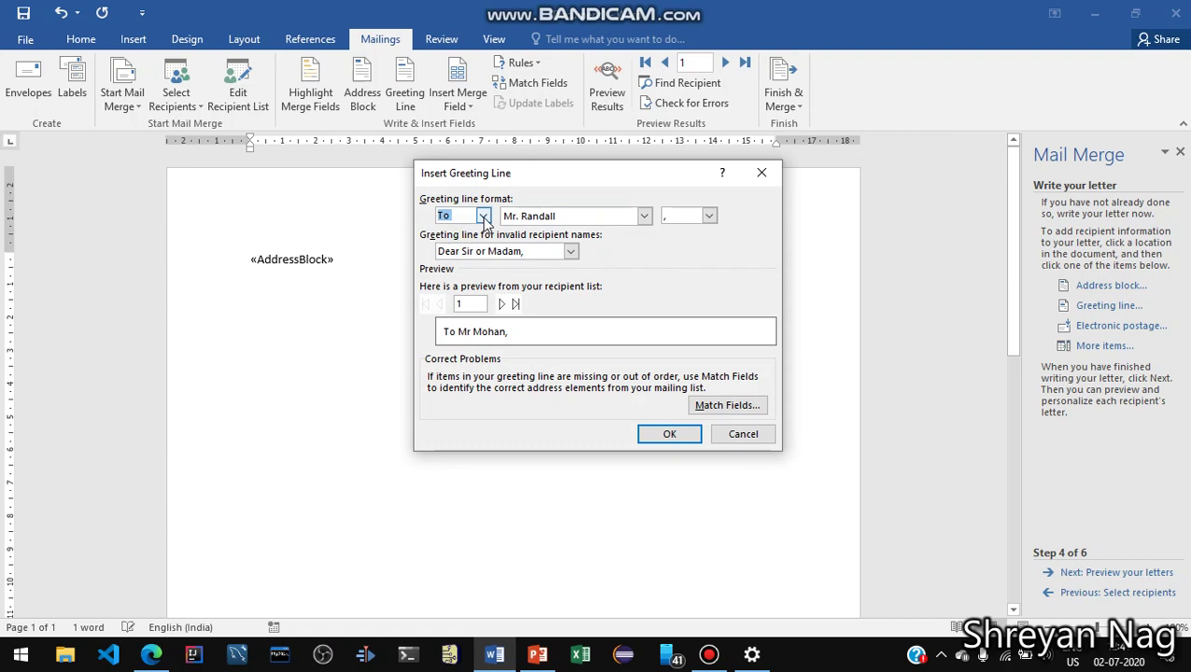
left_click(483, 215)
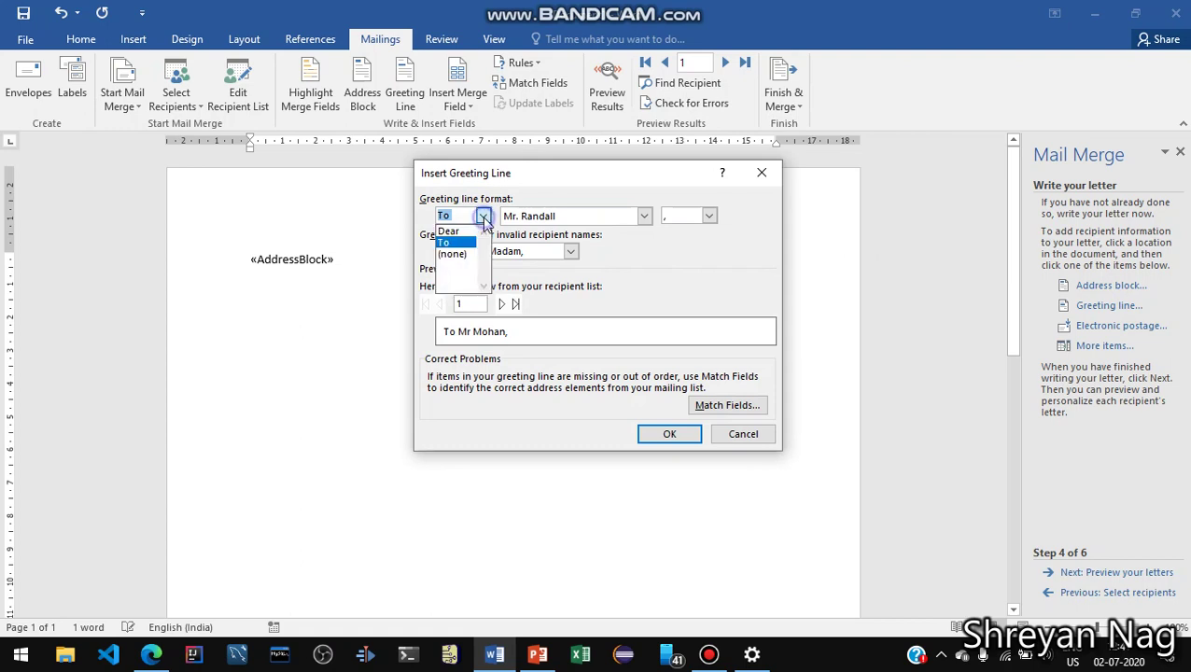
left_click(474, 234)
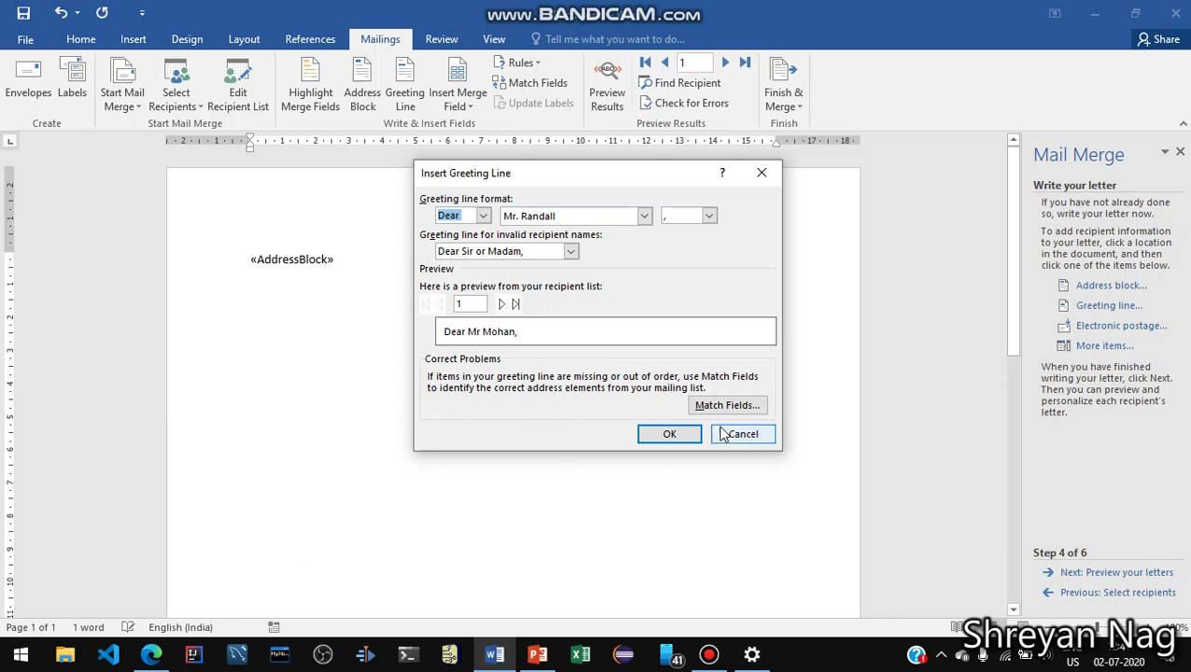
left_click(669, 434)
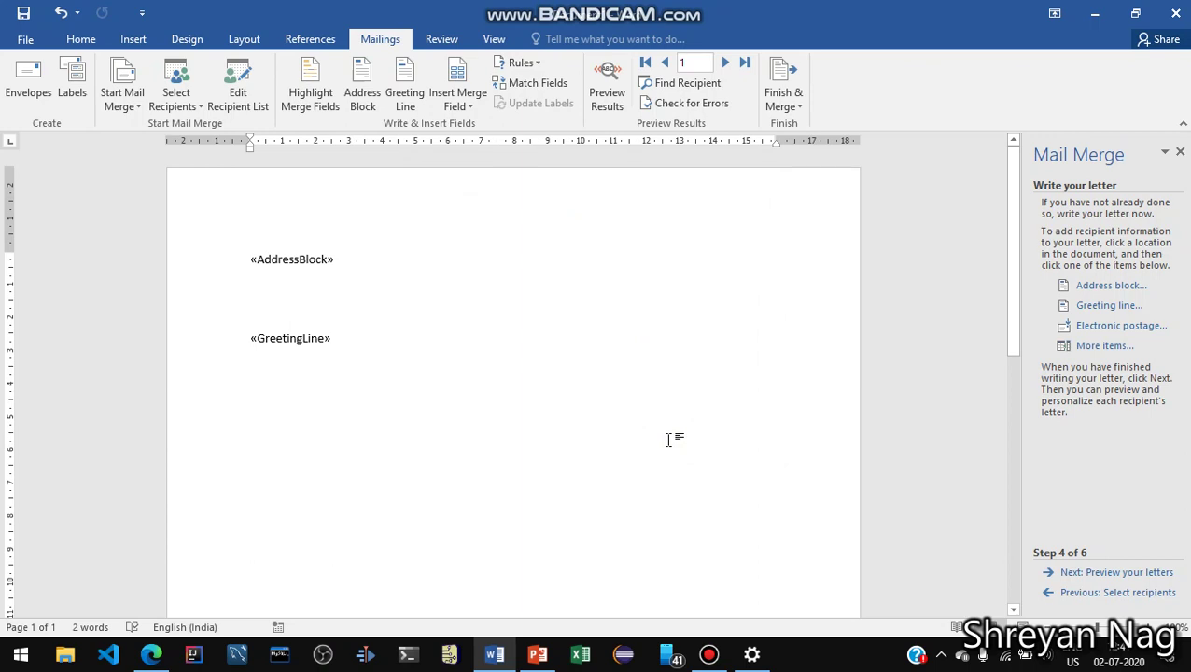
Write the body paragraph about a camp for class 6th and 7th students, inviting the recipient as guest
key("Return")
key("Return")
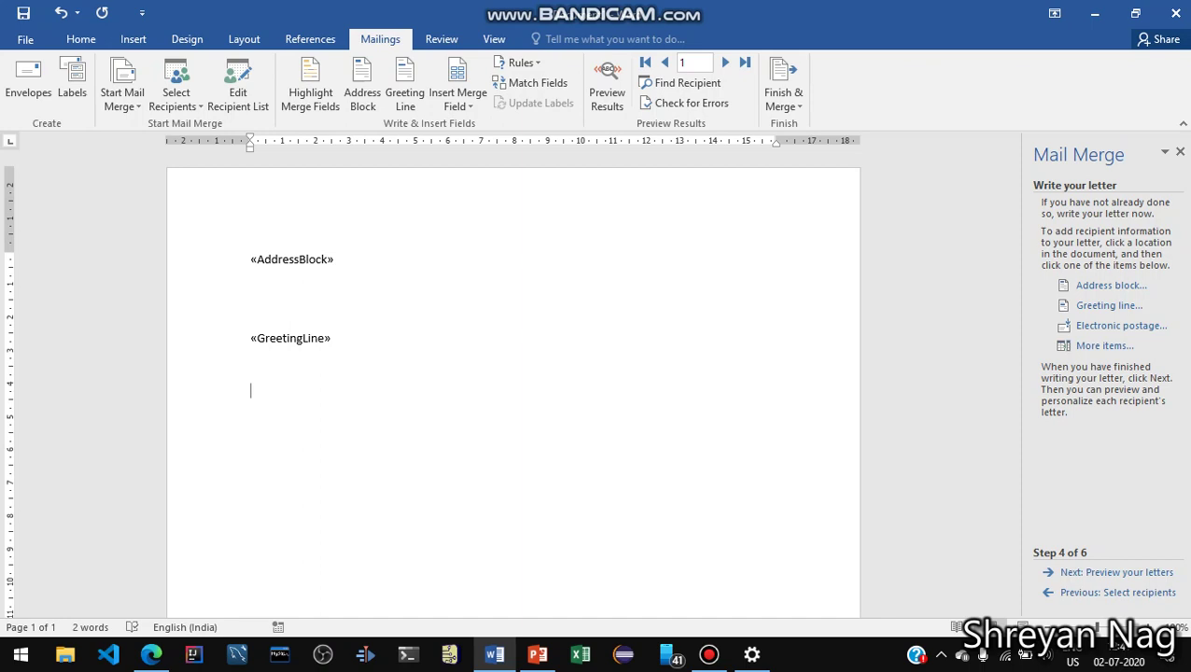
type("A camp has been orga")
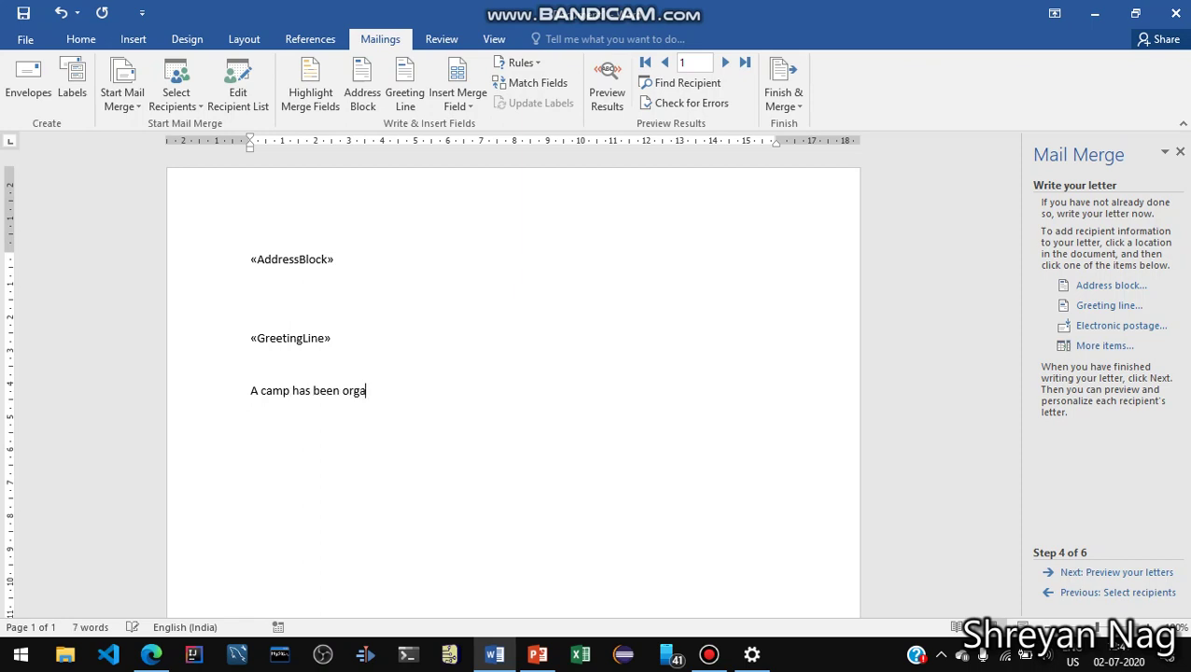
type("nised to tt")
key("BackSpace")
key("BackSpace")
key("BackSpace")
key("BackSpace")
key("BackSpace")
type("for the students")
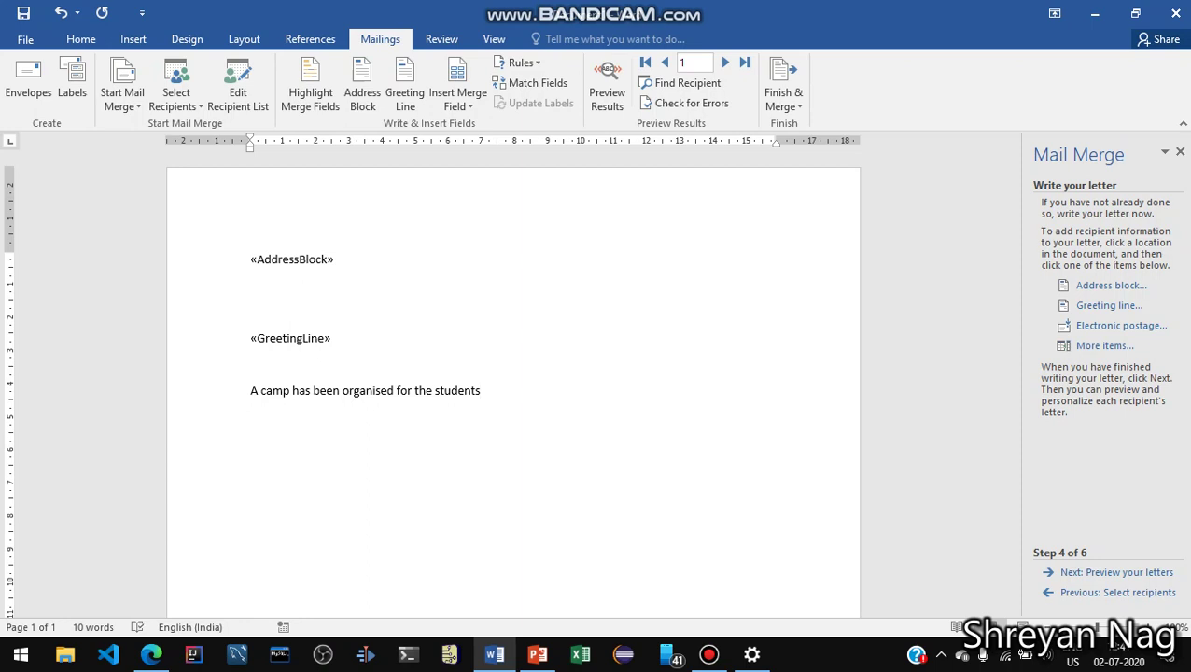
type(" of class")
type(" 6")
type("thg")
key("BackSpace")
type("abn")
key("BackSpace")
key("BackSpace")
type("nd 7th. So we would ")
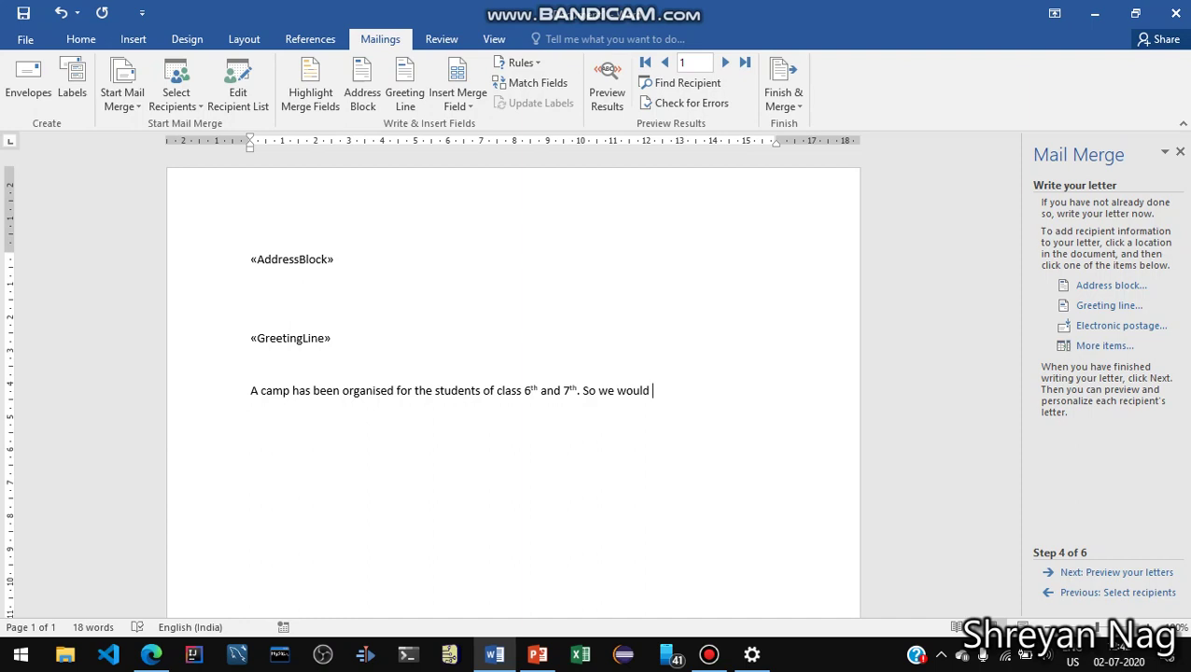
type("gratef")
type("ull io")
key("BackSpace")
key("BackSpace")
key("BackSpace")
key("BackSpace")
type("if you come to")
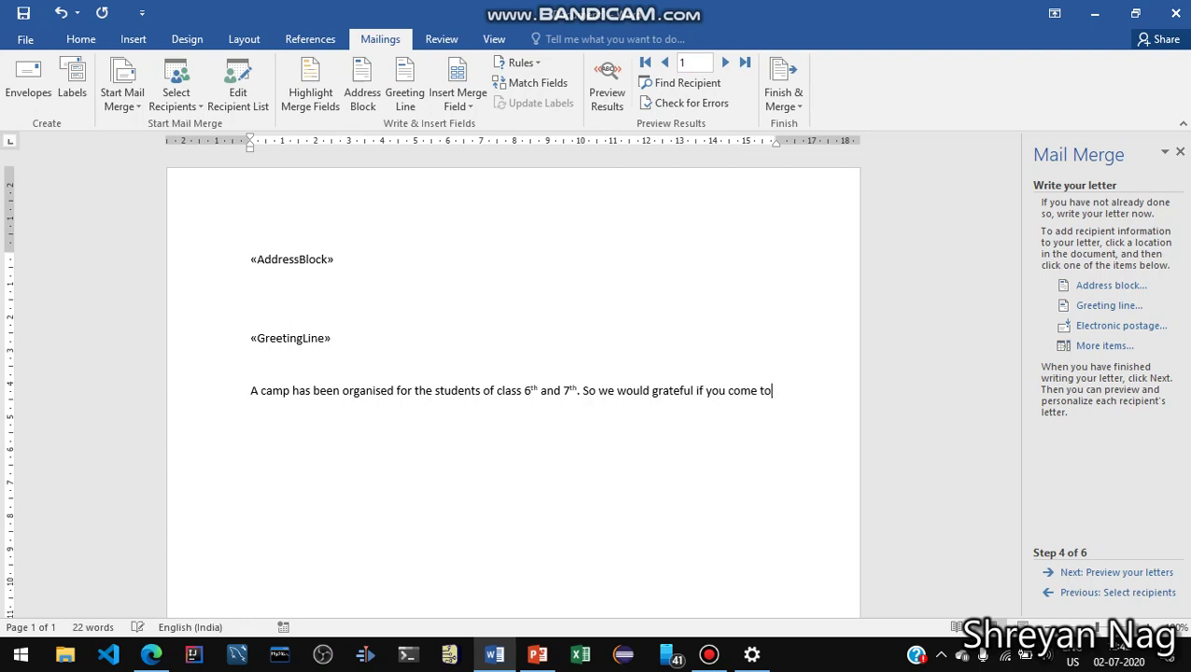
type(" our campus as guest")
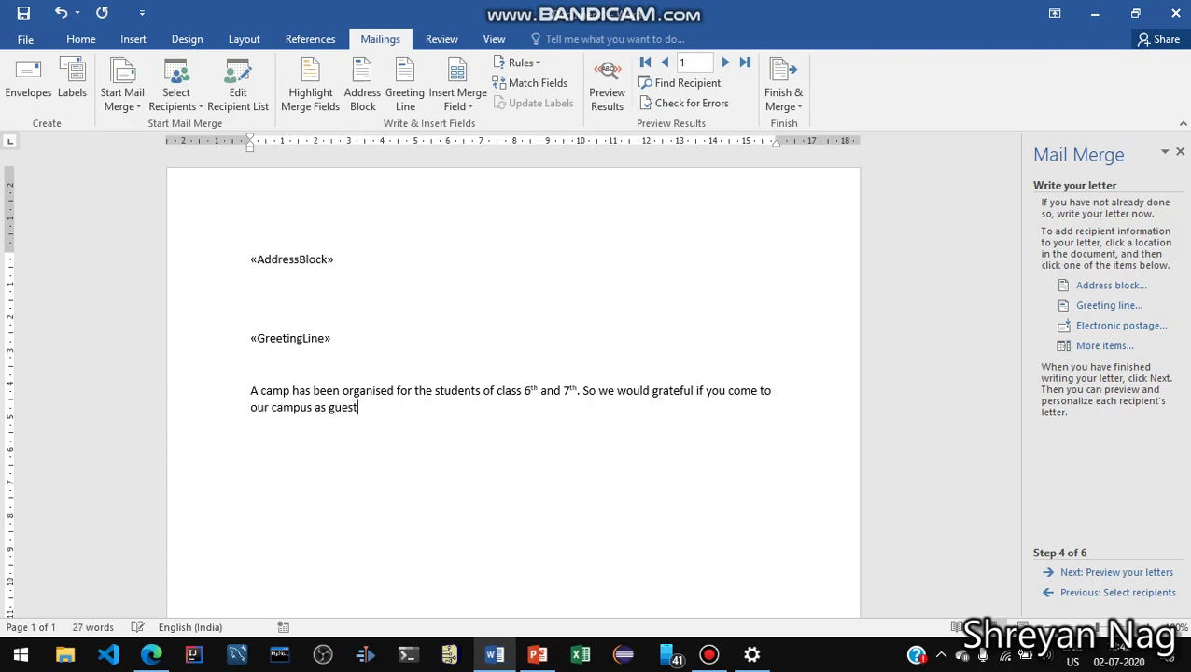
type(".")
key("Return")
key("Return")
Sign off the letter with 'Thanking You', the sender's name and 'Holy Christ School' on three lines
type("Thanking You")
key("Return")
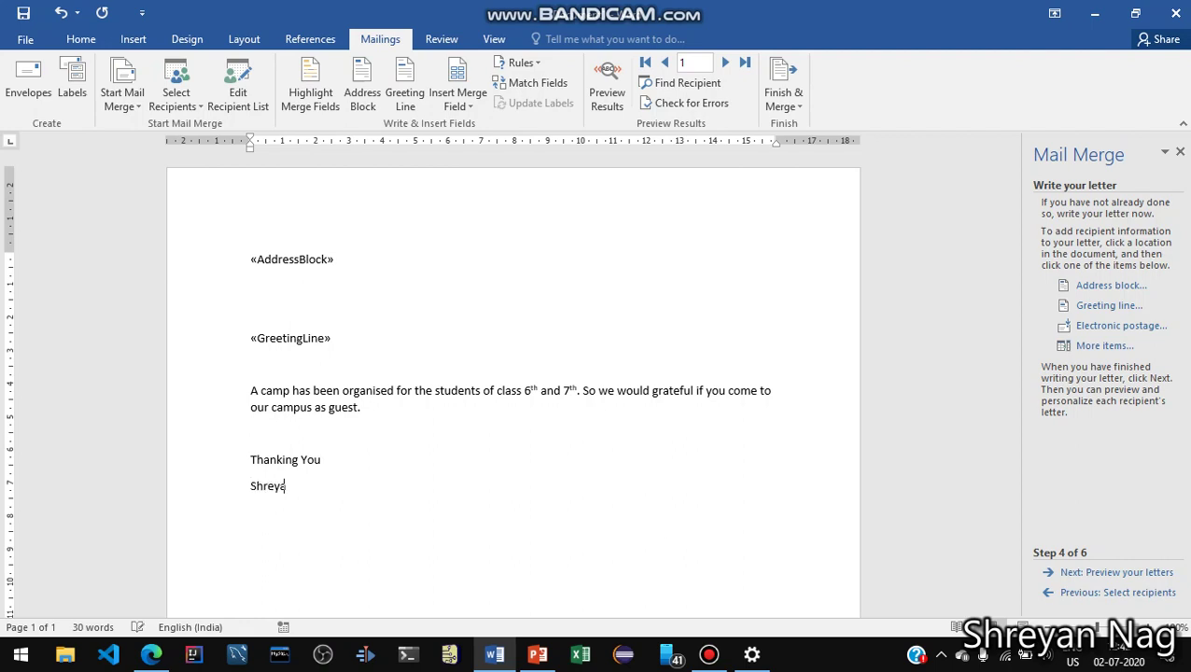
key("Return")
type("Holy Christ School")
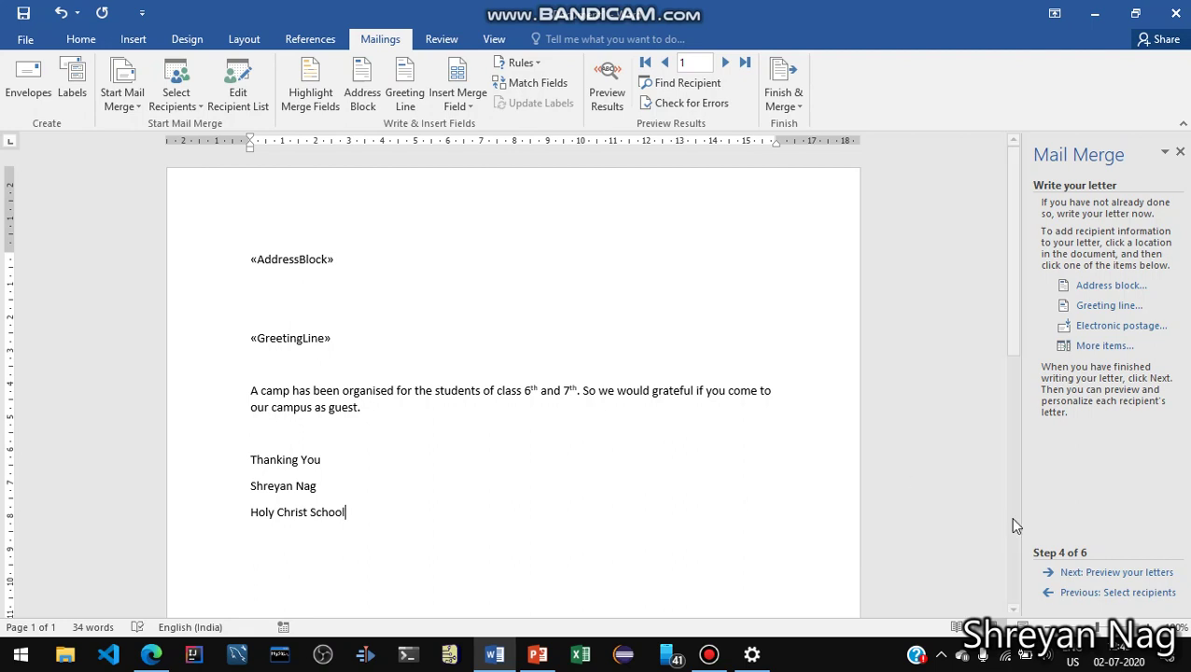
Preview the merged letter for recipients 1, 2 and 3, finishing back on recipient 1
left_click(1115, 573)
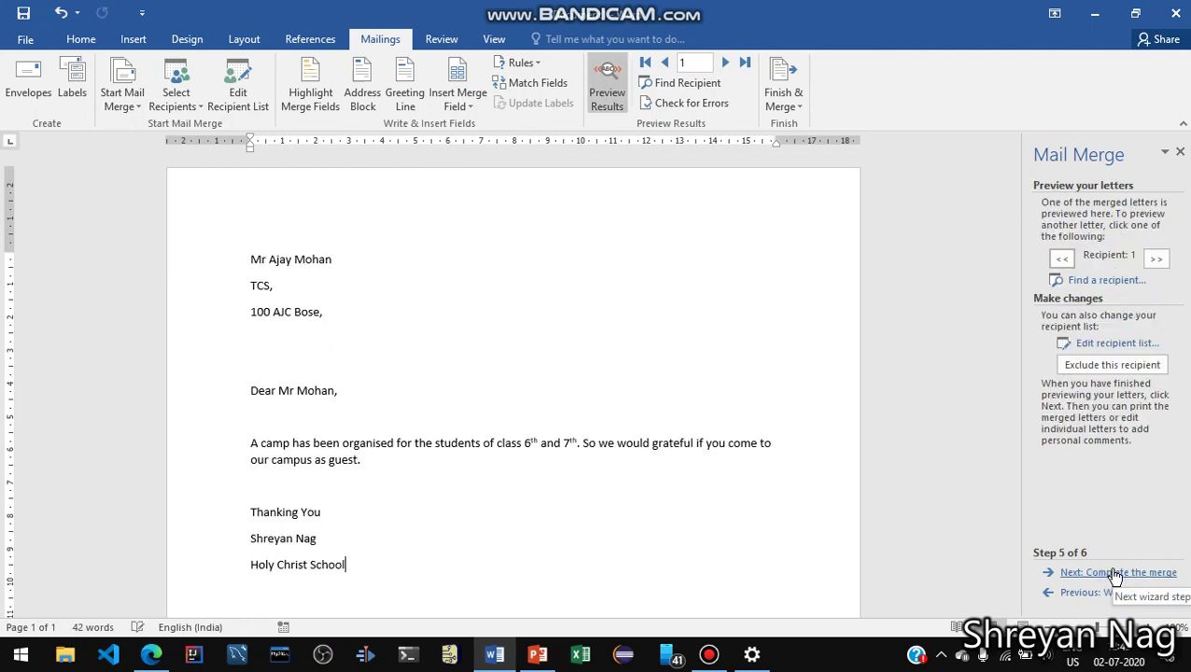
scroll(458, 332, "down", 1)
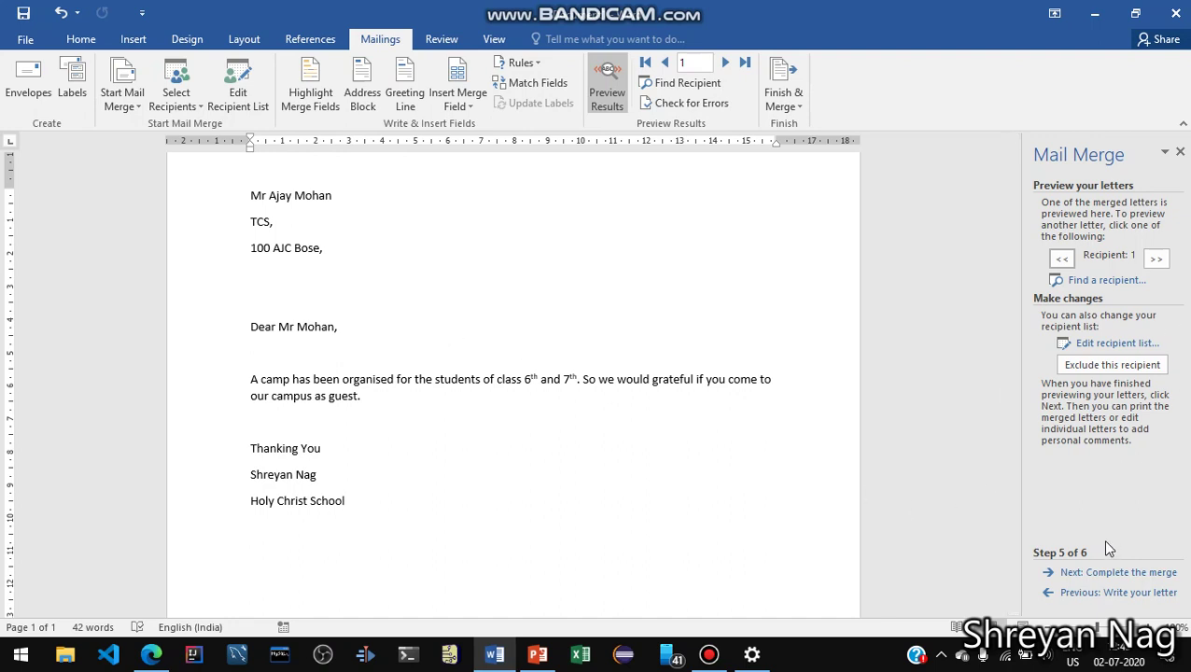
left_click(1157, 261)
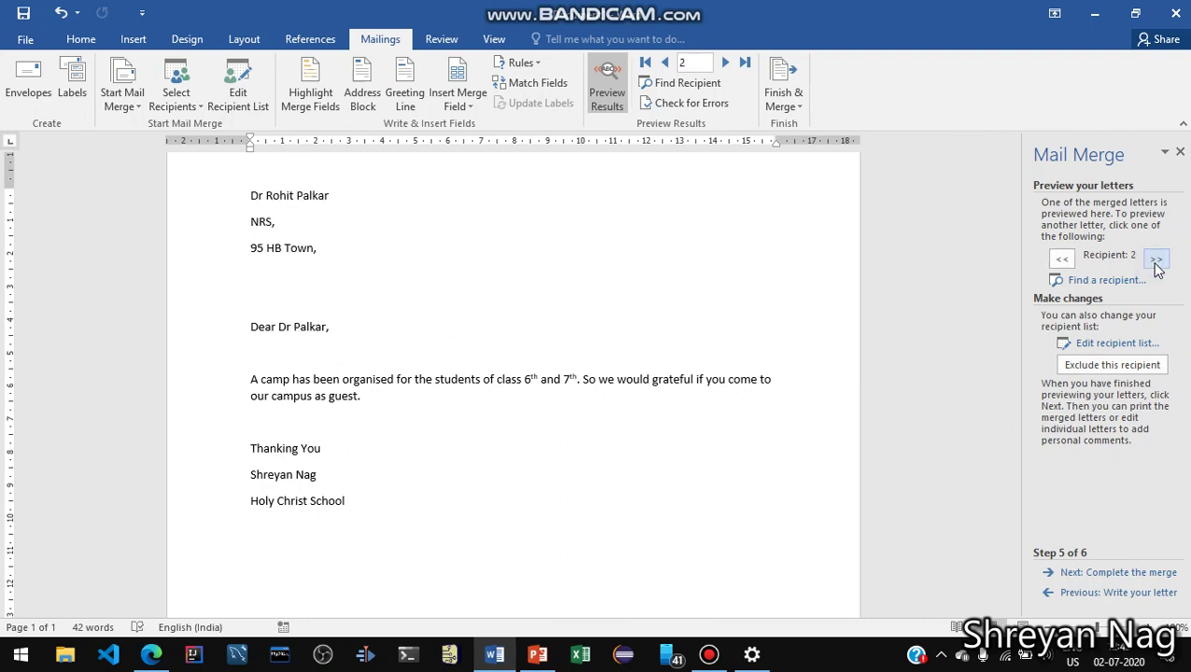
left_click(1056, 265)
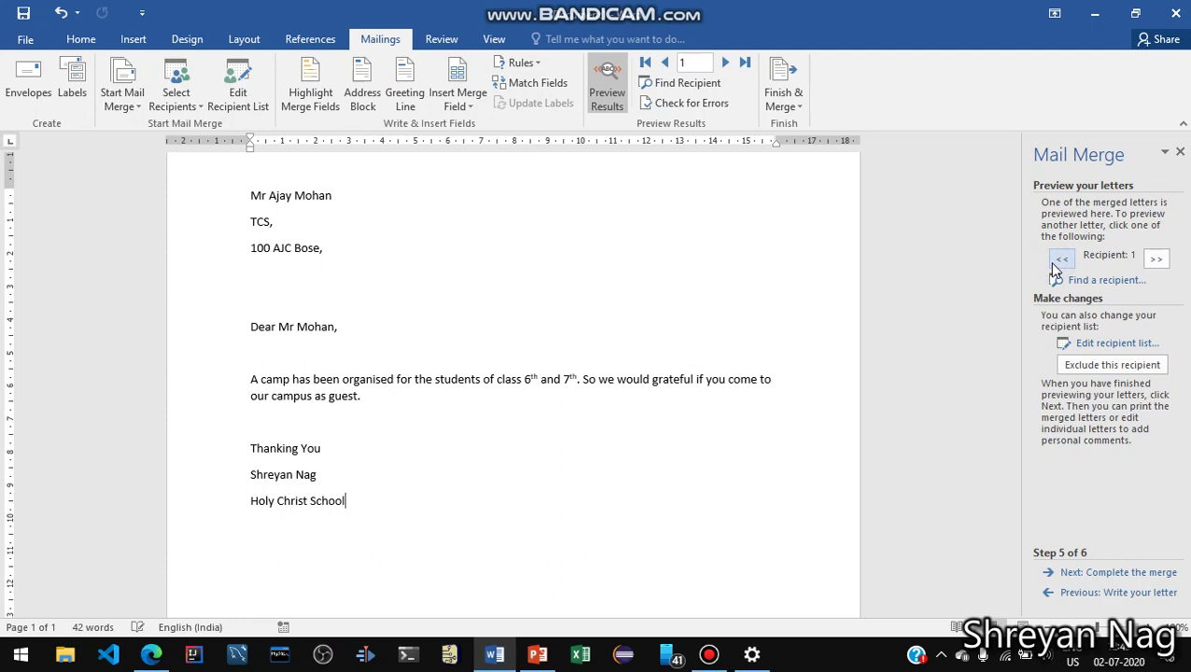
left_click(1159, 261)
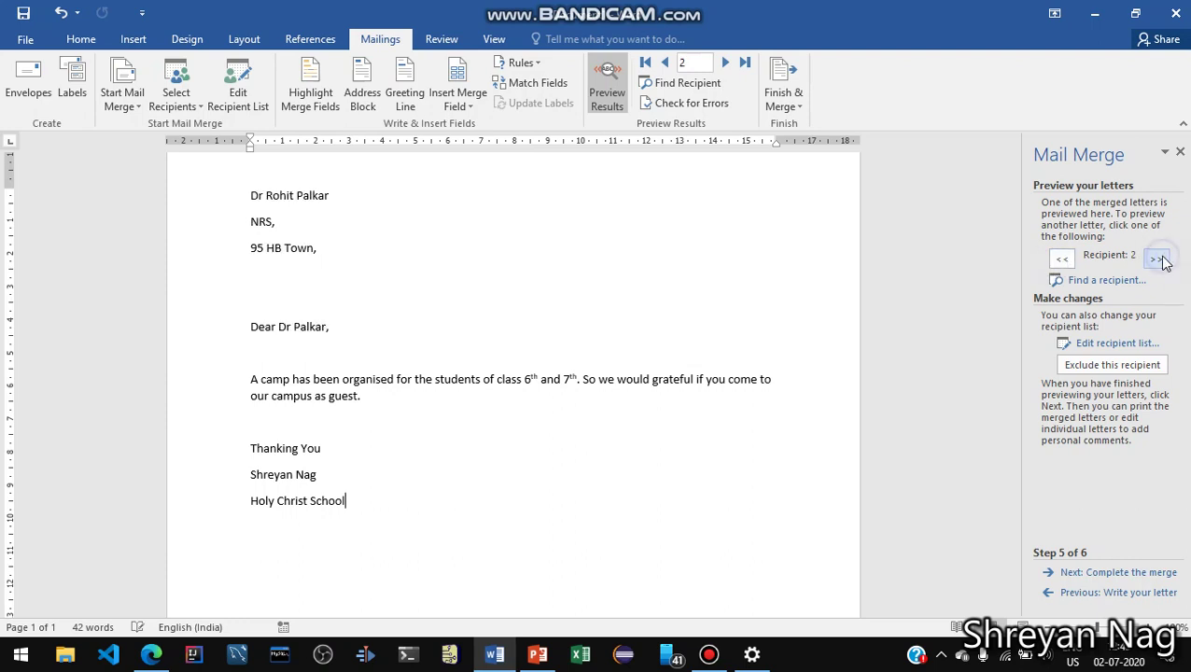
left_click(1157, 259)
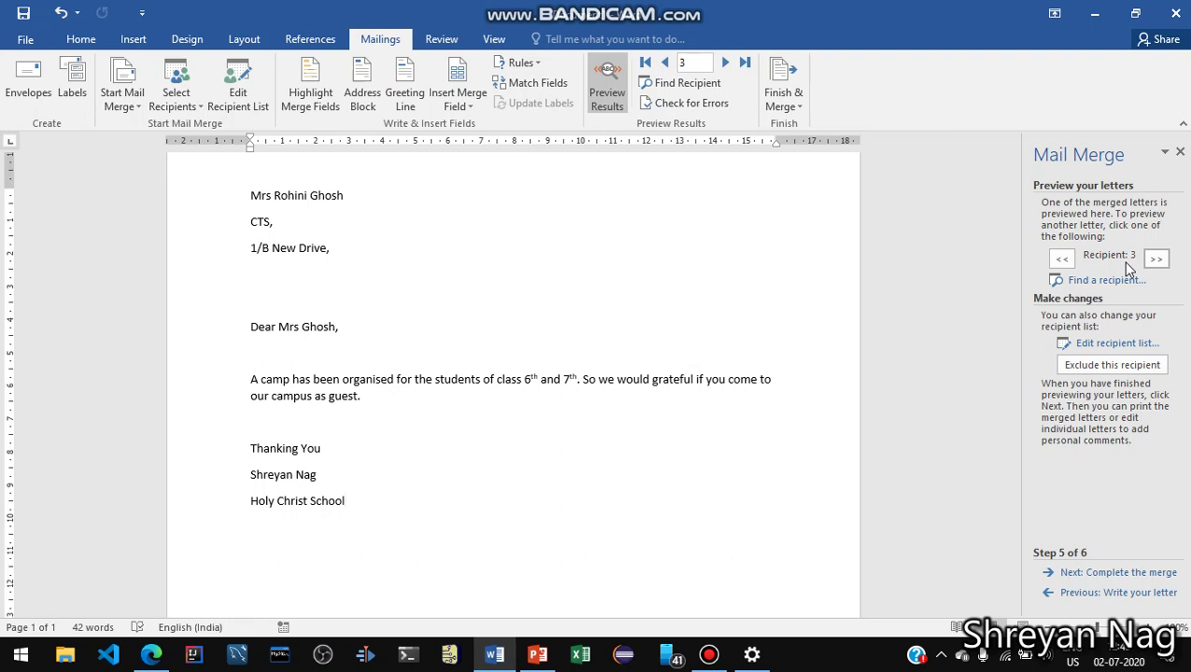
left_click(1065, 259)
left_click(1065, 259)
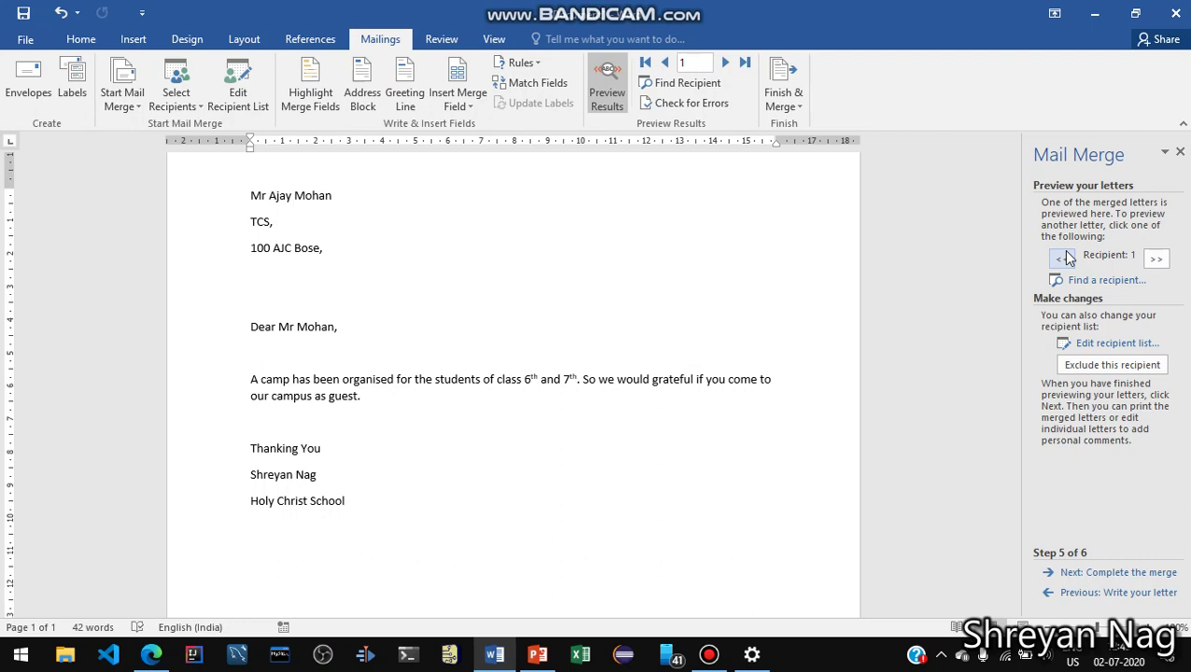
Complete the merge and merge all records to the printer, bringing up the Print dialog
left_click(1103, 573)
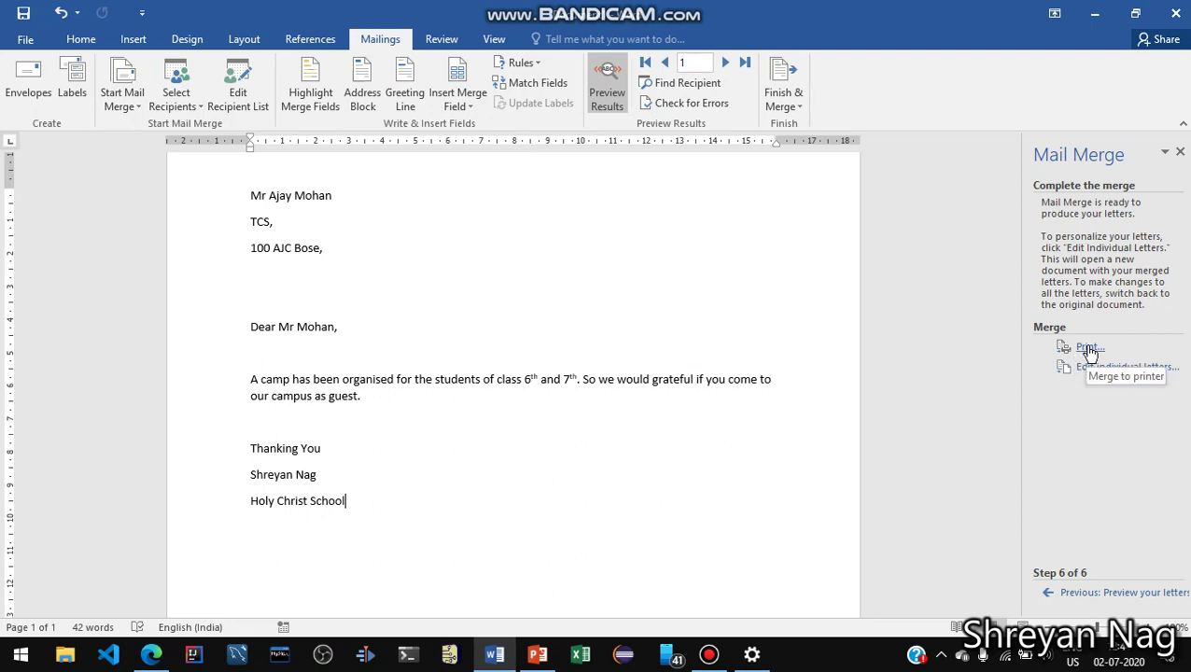
left_click(1086, 353)
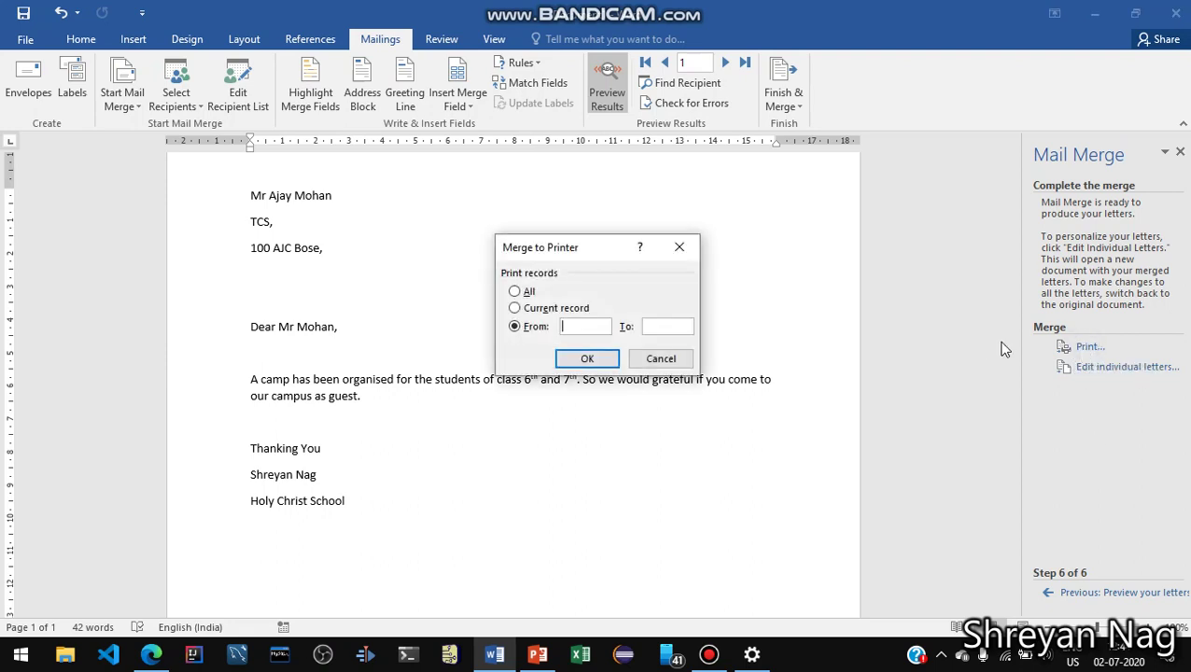
left_click(518, 295)
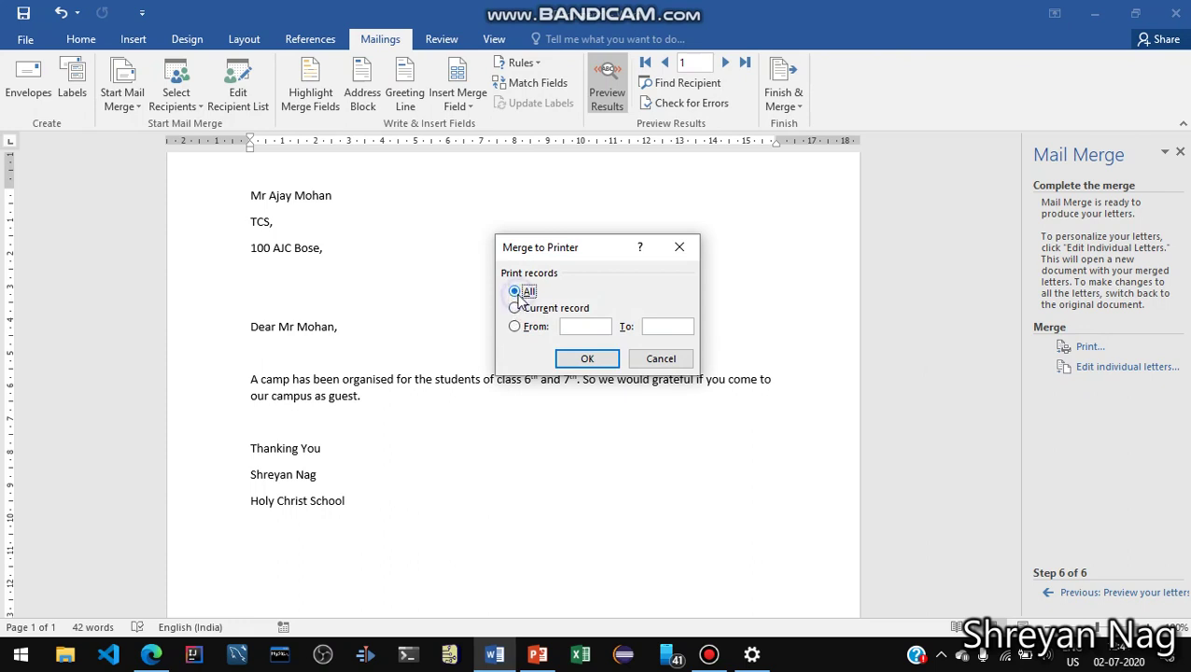
left_click(589, 359)
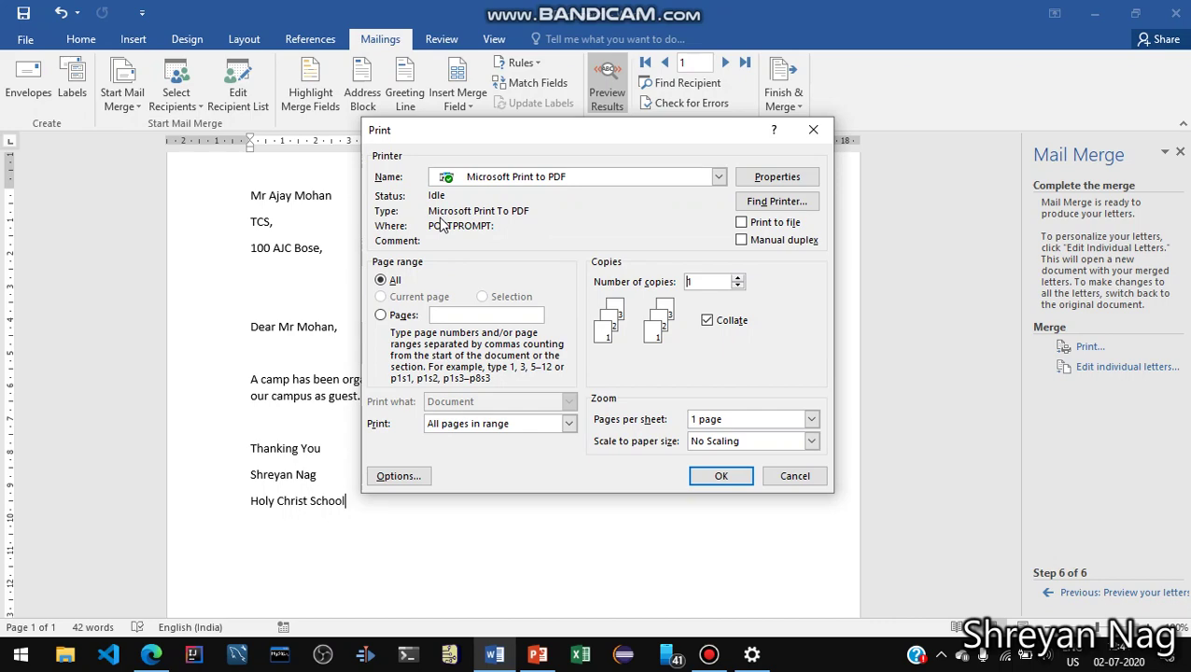
Print the merged letters via Microsoft Print to PDF as 'sample', then minimise Word
left_click(722, 473)
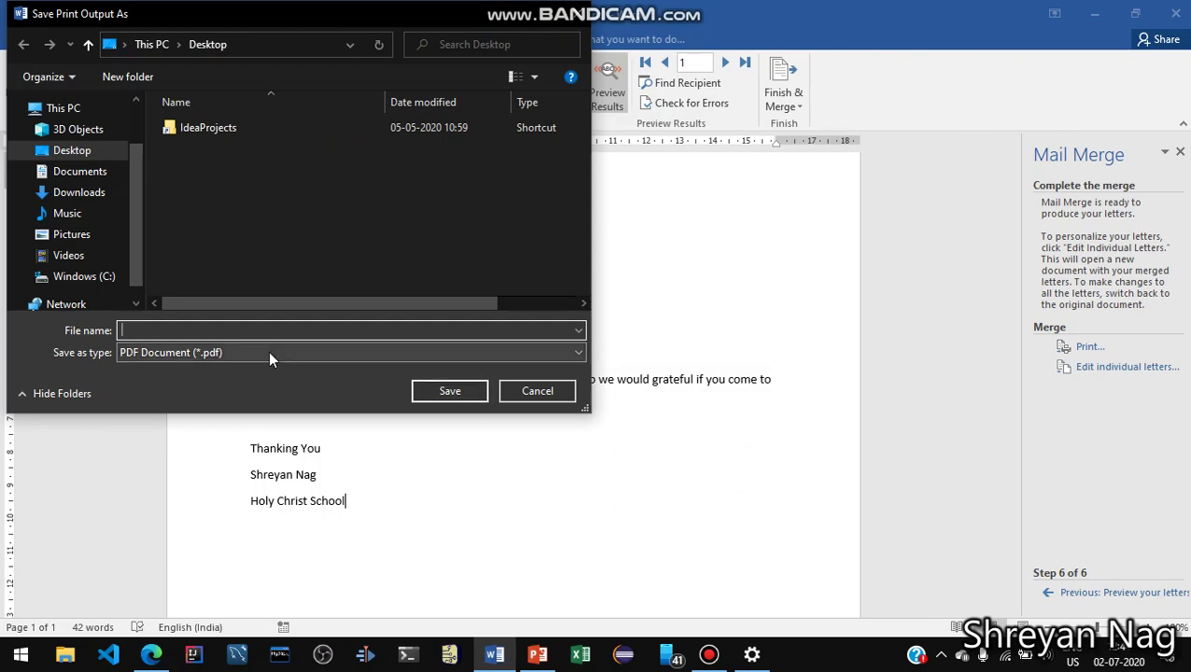
type("sample")
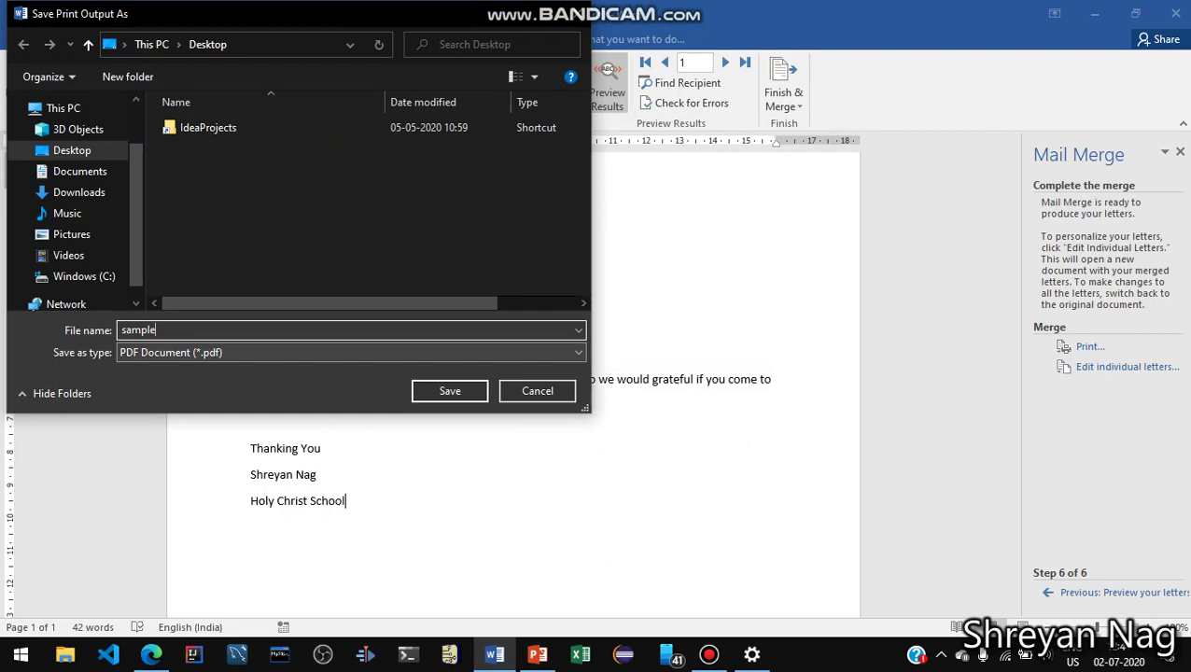
key("Return")
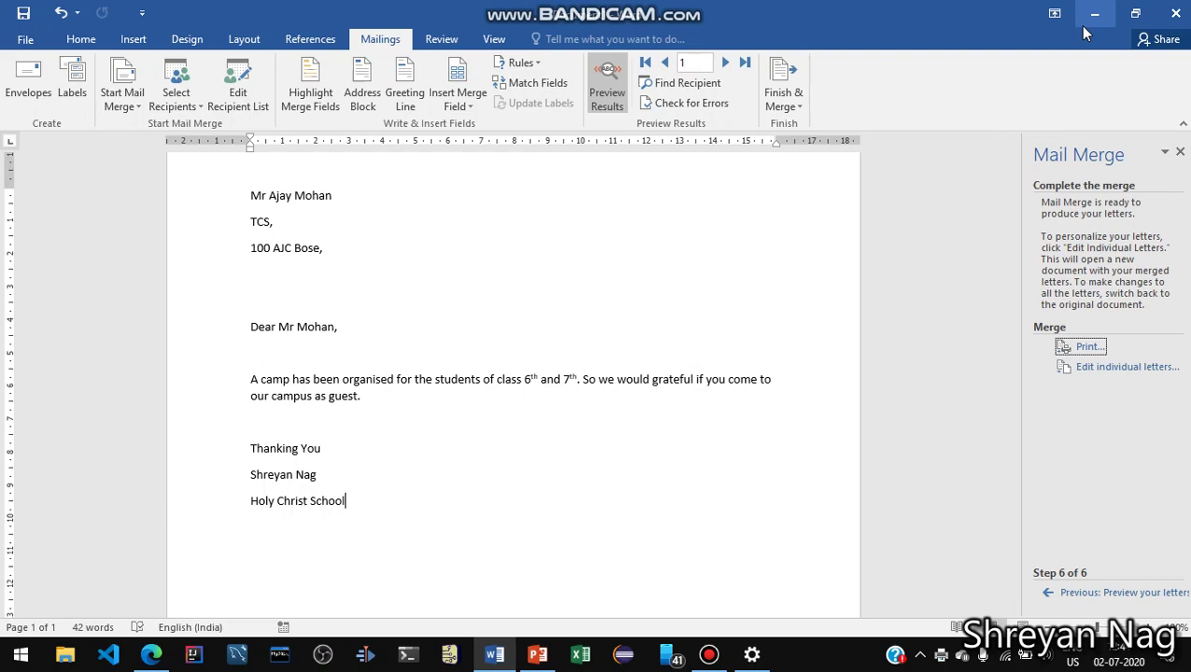
left_click(1087, 9)
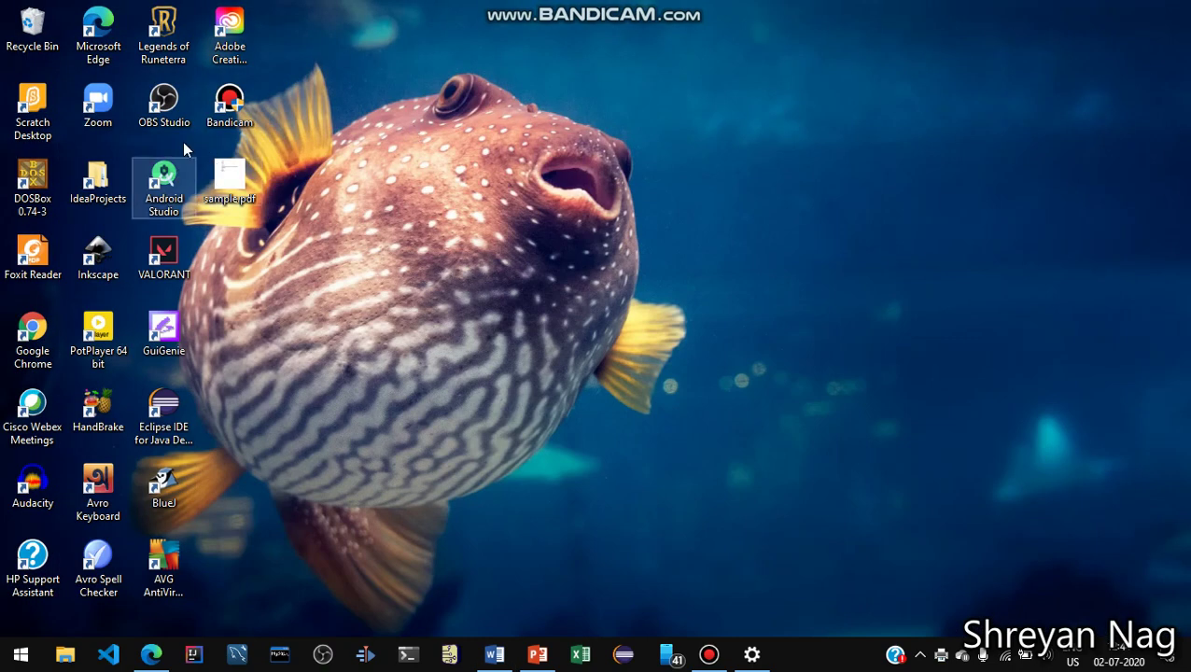
Double-click sample.pdf on the desktop to view it in Foxit Reader
left_click(237, 183)
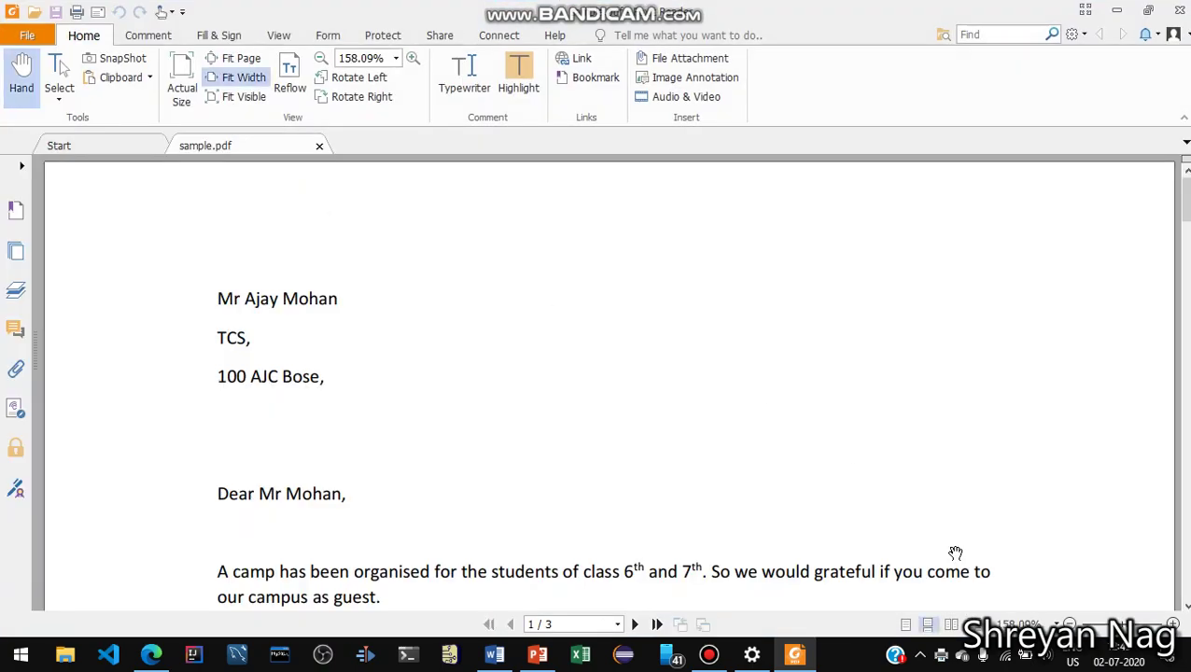
Zoom out slightly, review all three personalised letter pages of sample.pdf, then minimise Foxit Reader
left_click_drag(1111, 623, 1102, 623)
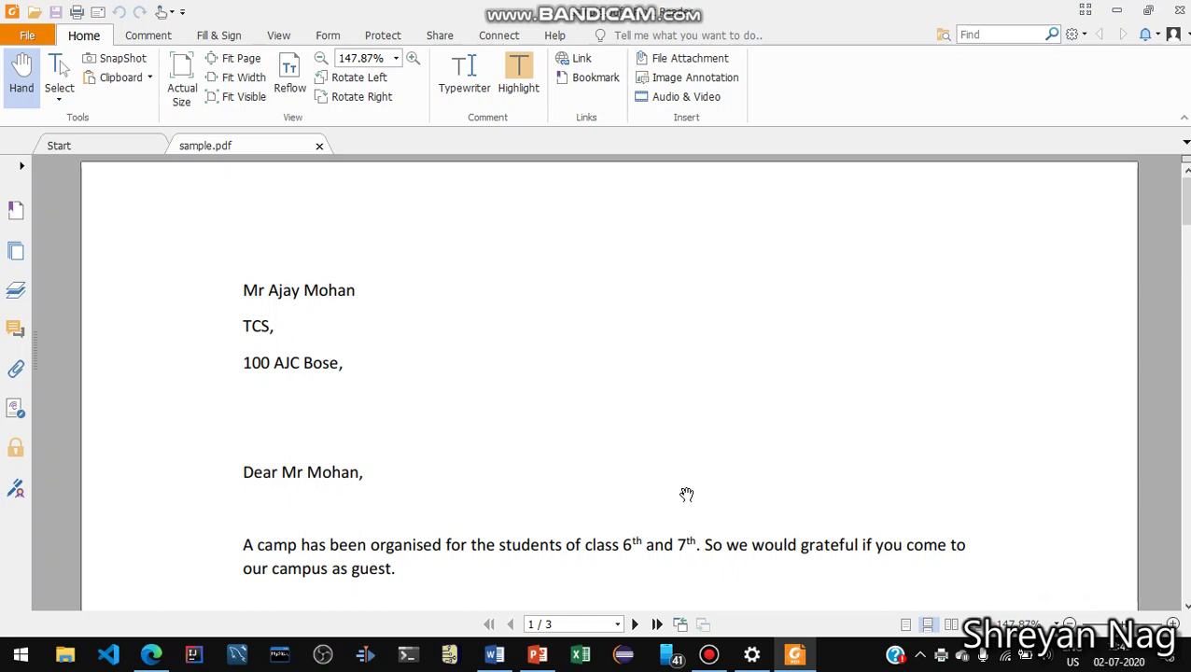
scroll(539, 466, "down", 8)
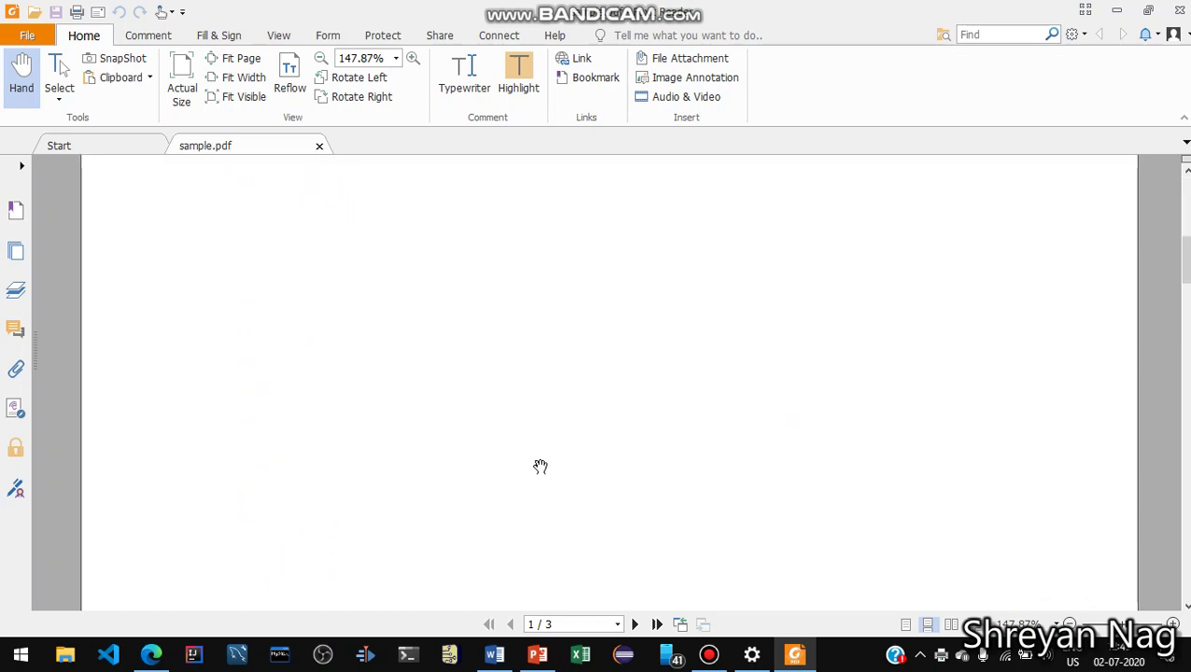
scroll(540, 467, "down", 12)
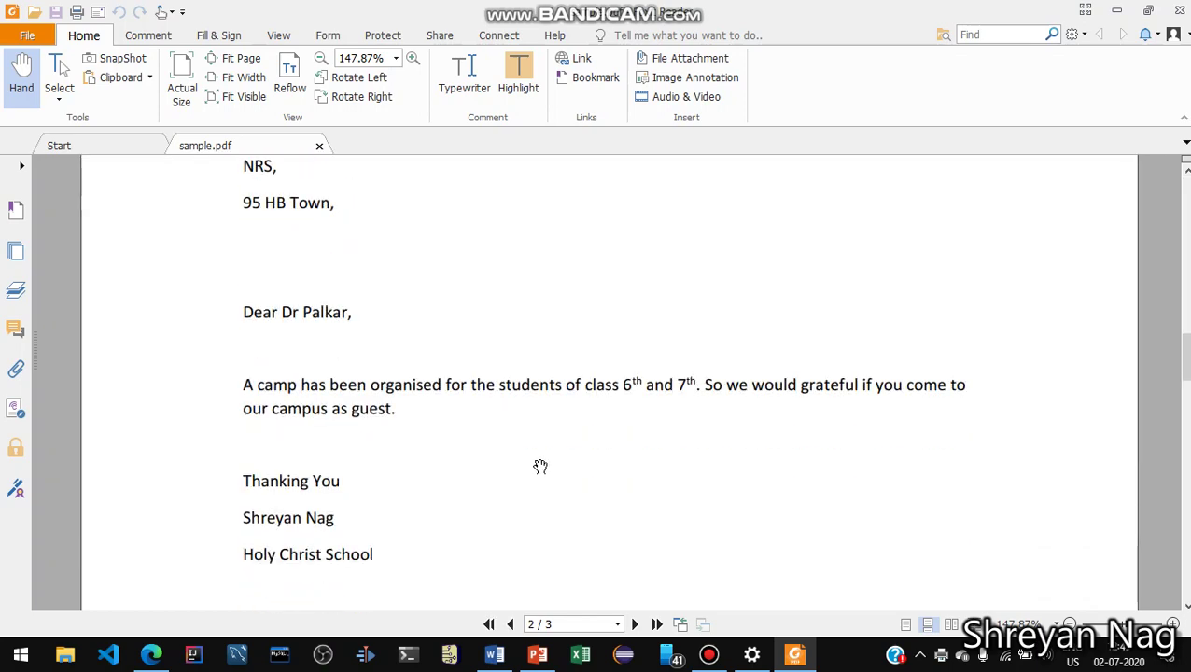
scroll(540, 467, "down", 12)
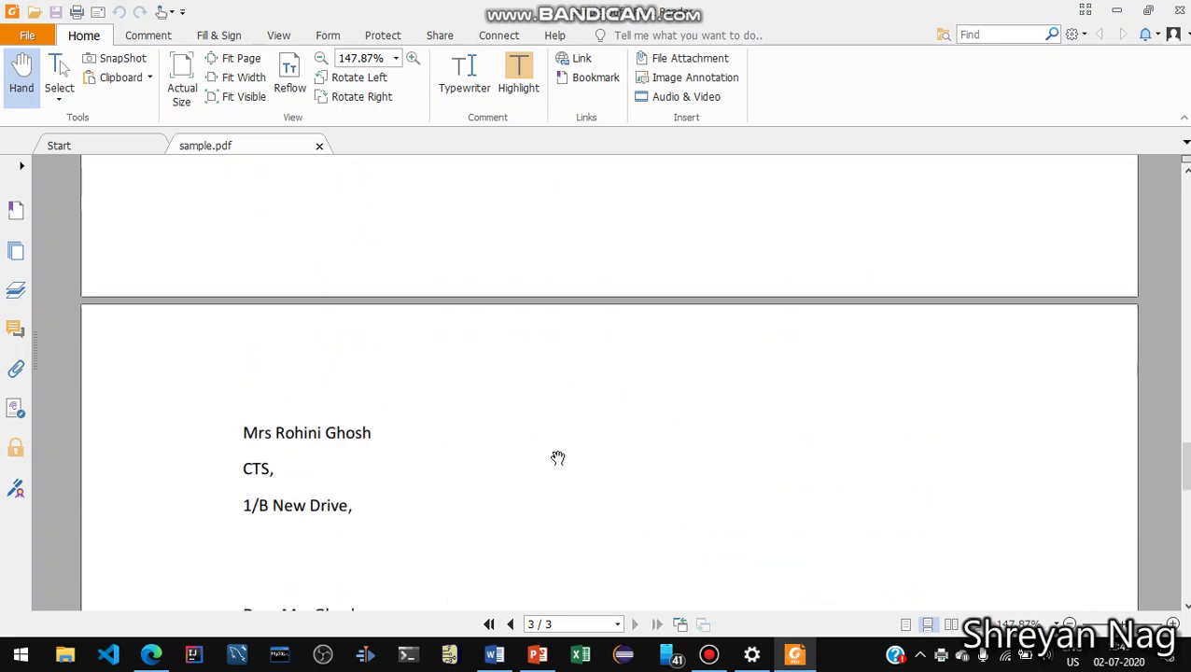
scroll(558, 458, "down", 4)
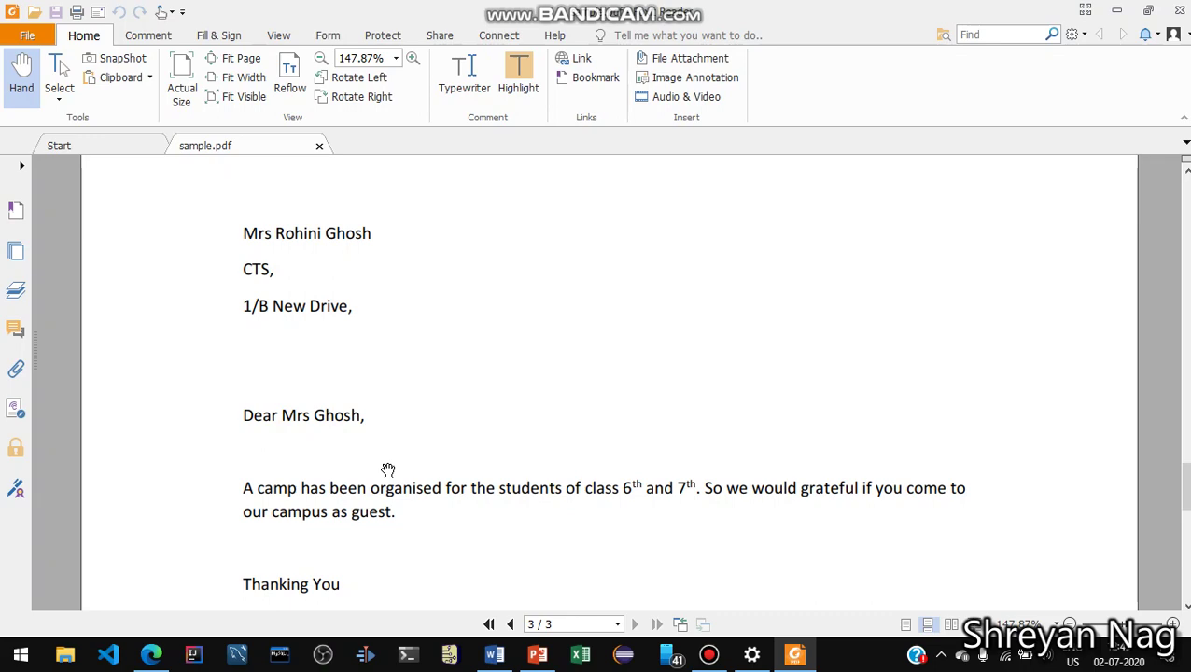
scroll(389, 470, "down", 4)
scroll(388, 469, "up", 15)
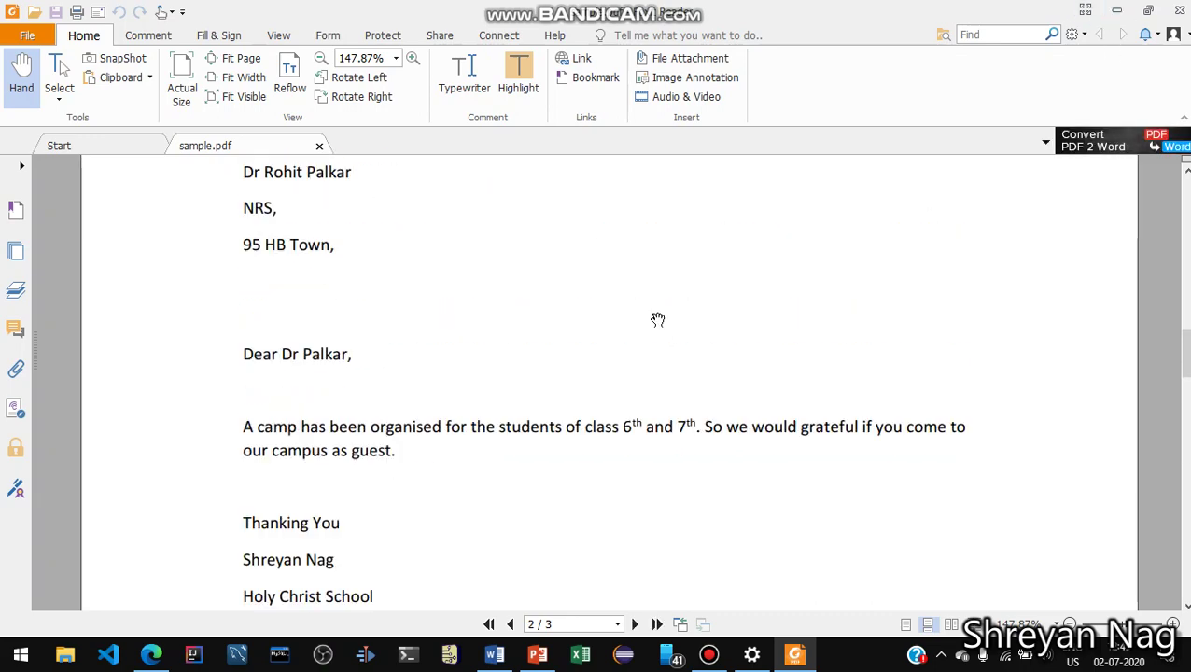
scroll(658, 319, "up", 5)
scroll(658, 320, "up", 3)
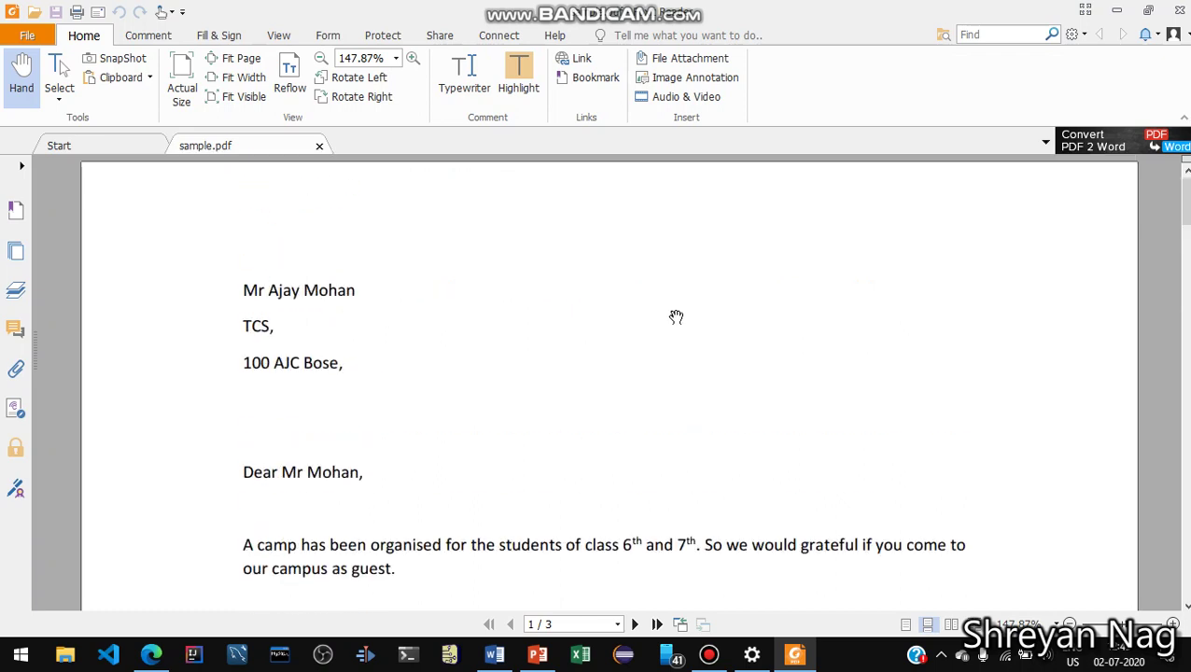
scroll(676, 317, "down", 5)
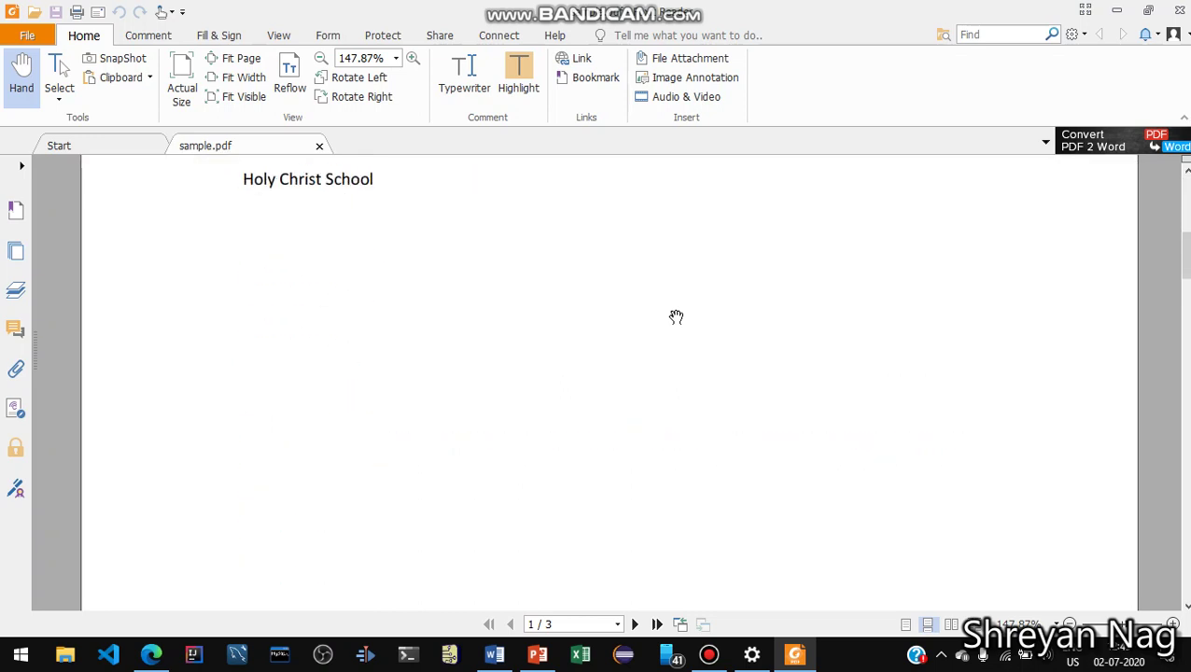
scroll(676, 318, "down", 10)
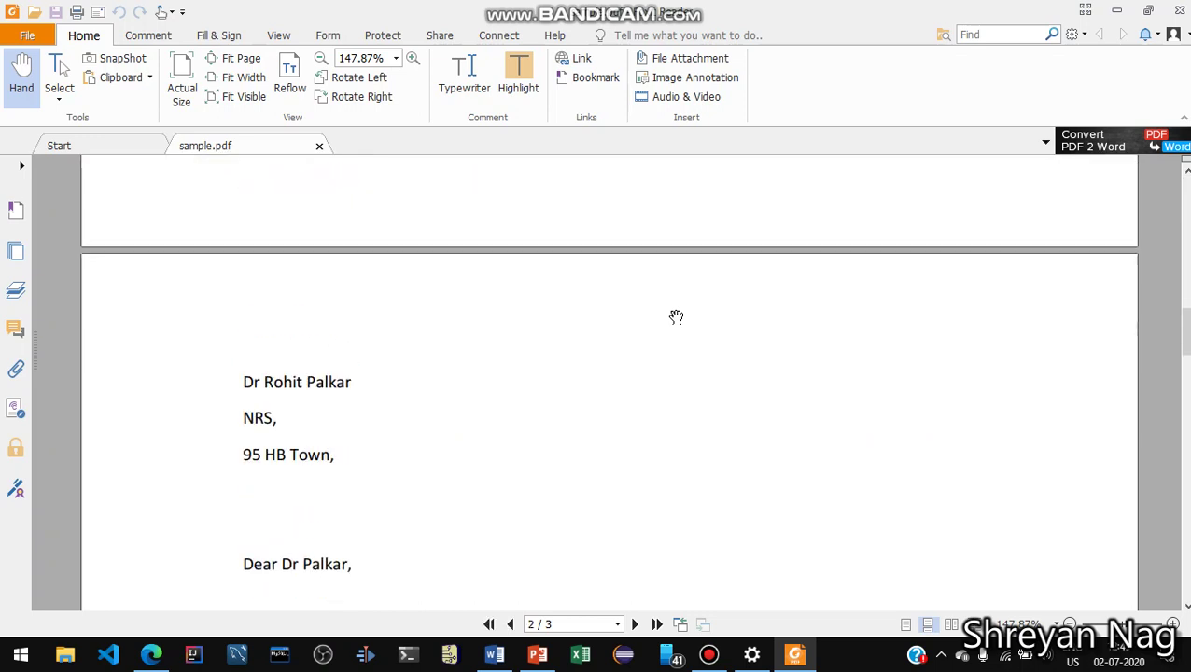
scroll(676, 317, "down", 6)
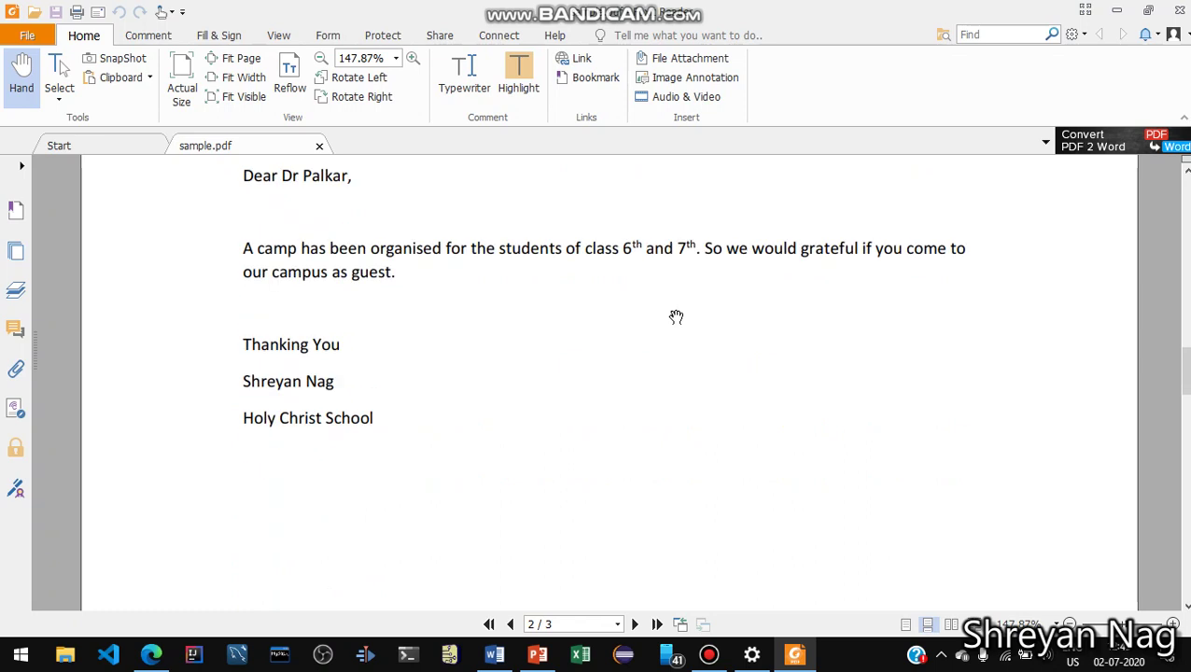
scroll(676, 317, "down", 10)
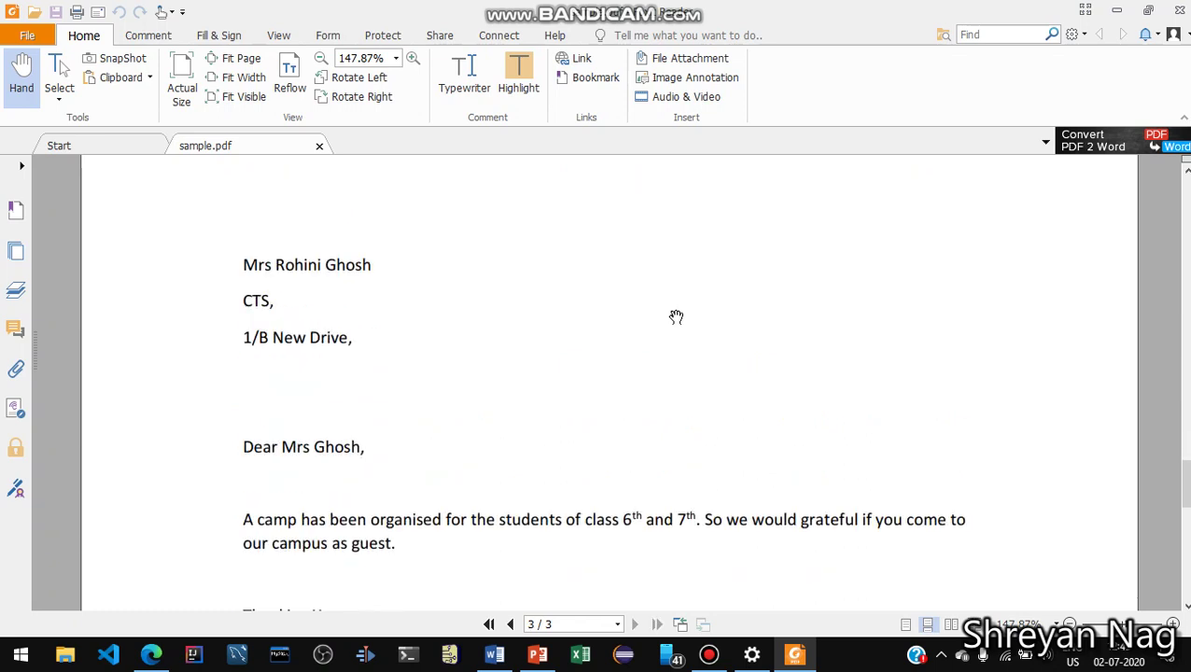
left_click(1117, 10)
Restore the Word mail-merge document from the taskbar
left_click(493, 574)
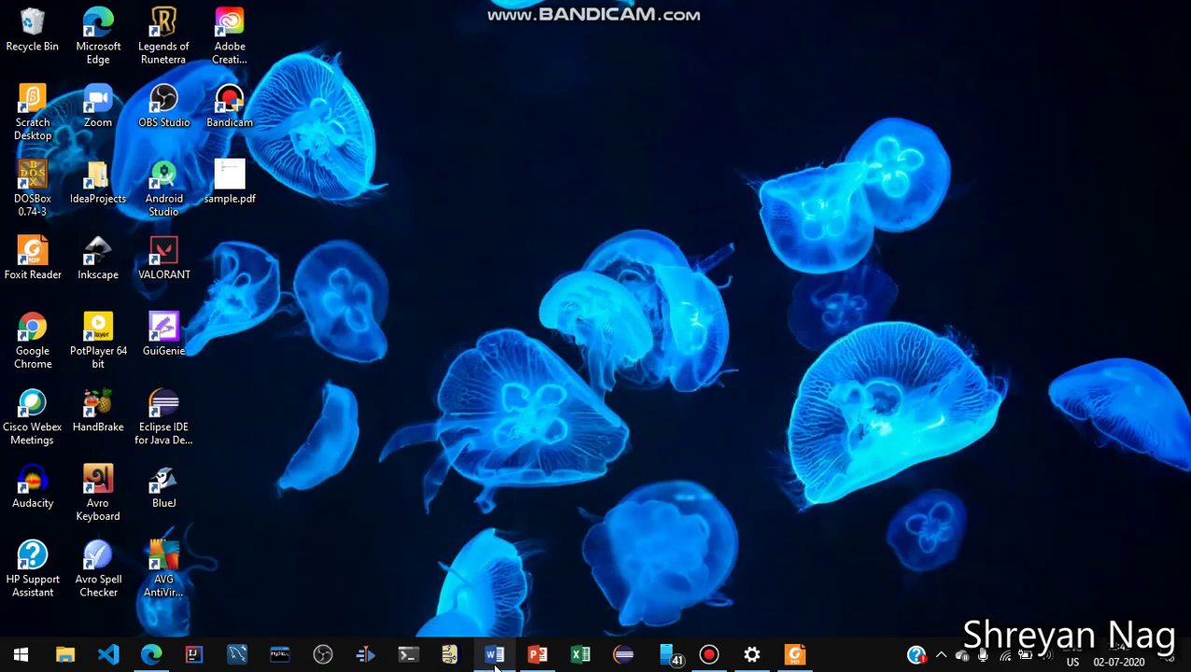